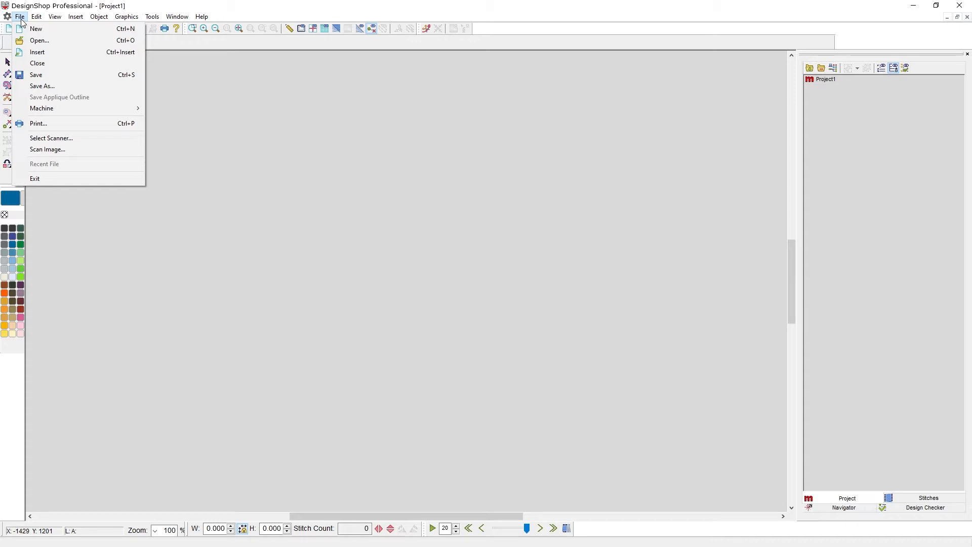
left_click(21, 22)
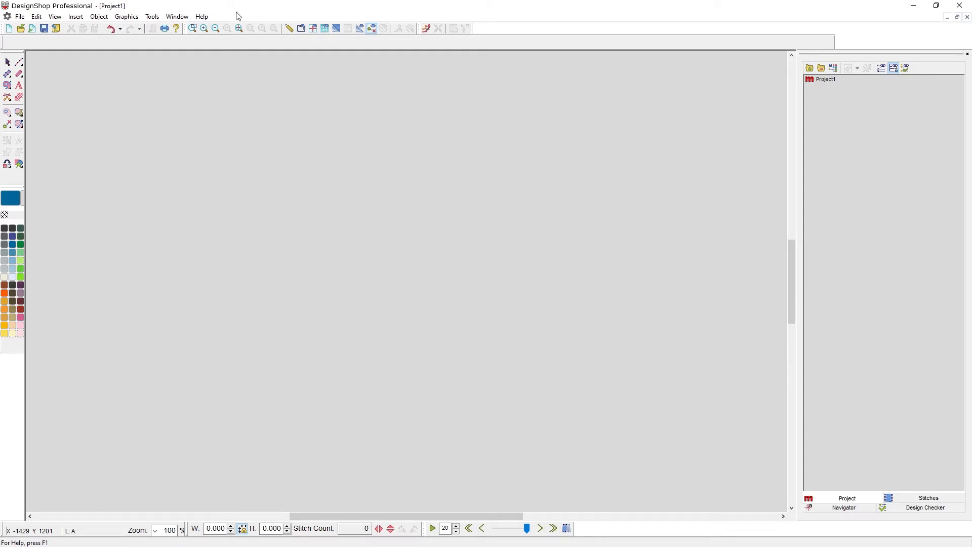
left_click(20, 17)
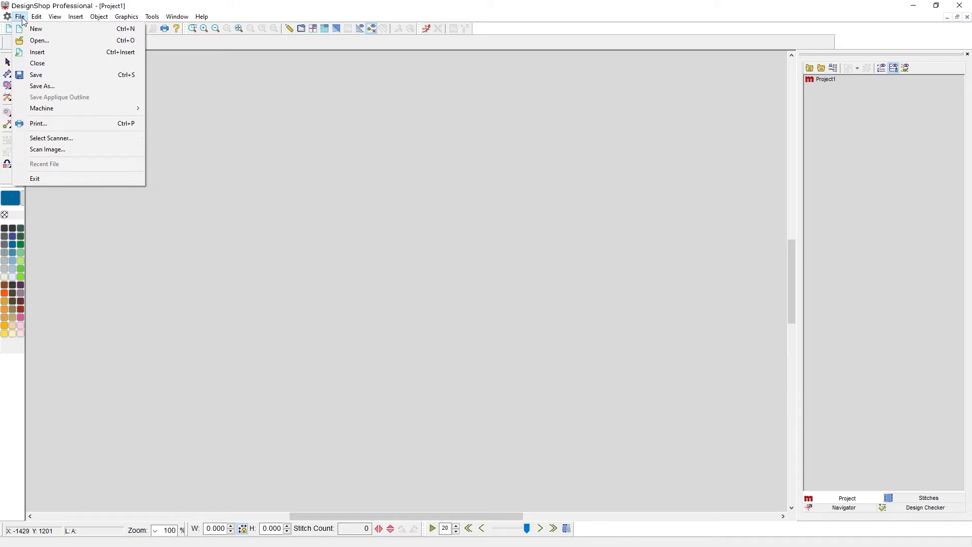
mouse_move(38, 18)
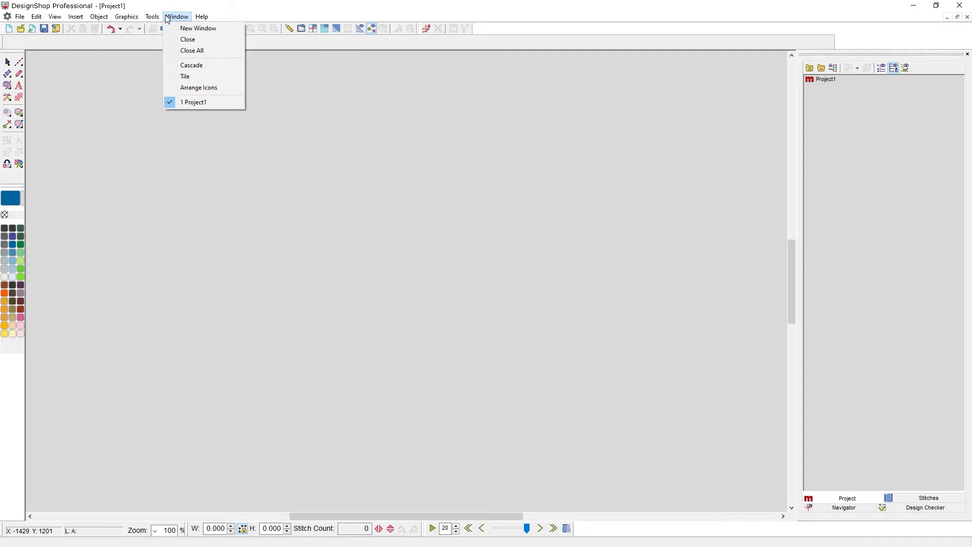
View the program's version information in the About Design Shop Pro+ window and close it
mouse_move(201, 19)
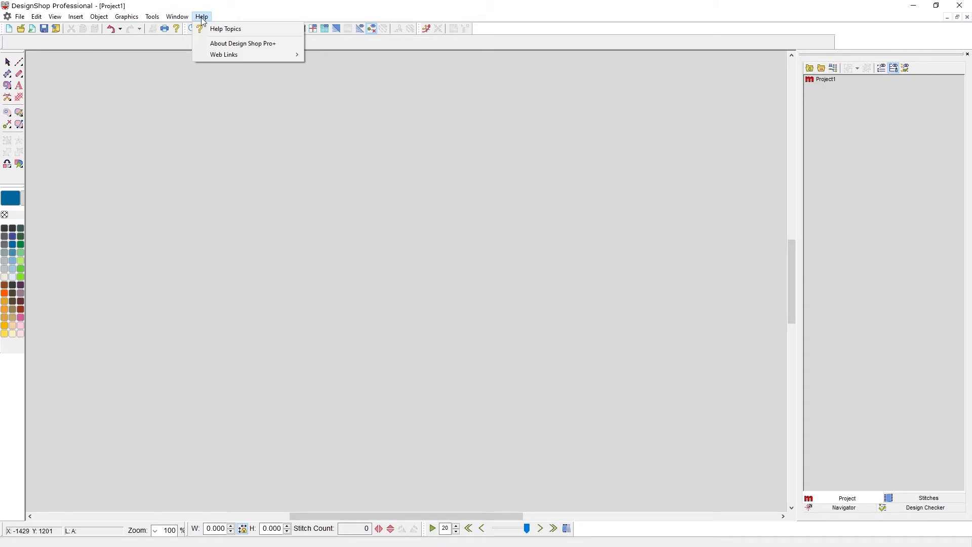
left_click(204, 45)
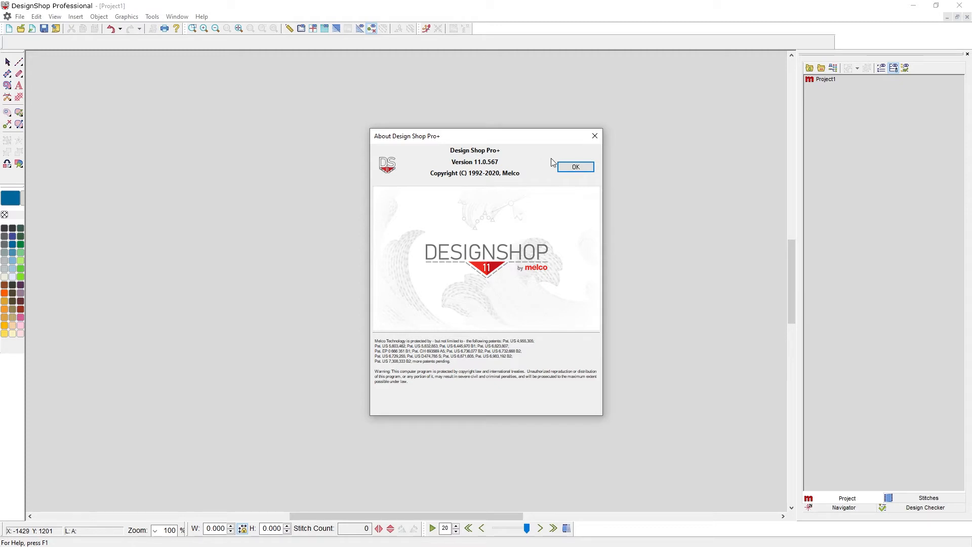
left_click(577, 169)
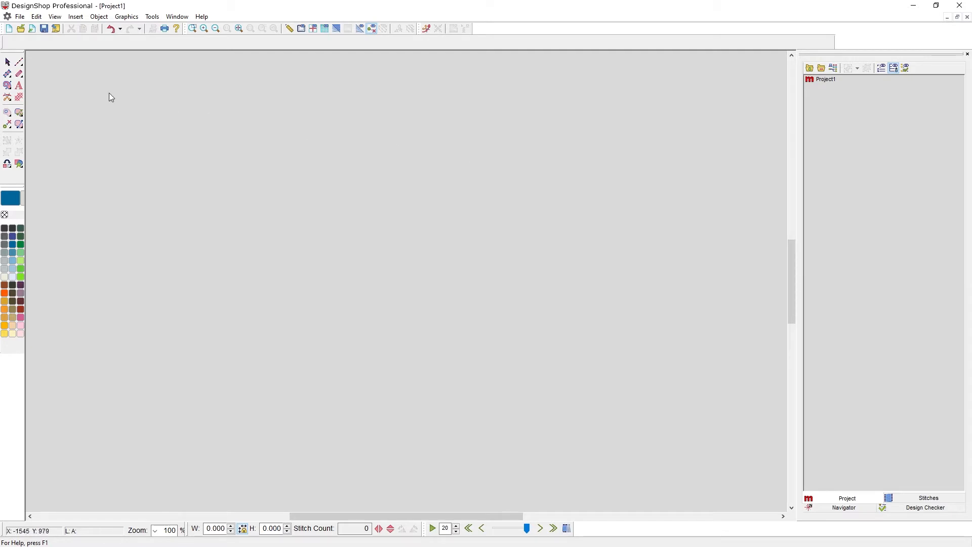
Undock the View Bar so it floats over the workspace, and close it
left_click(190, 29)
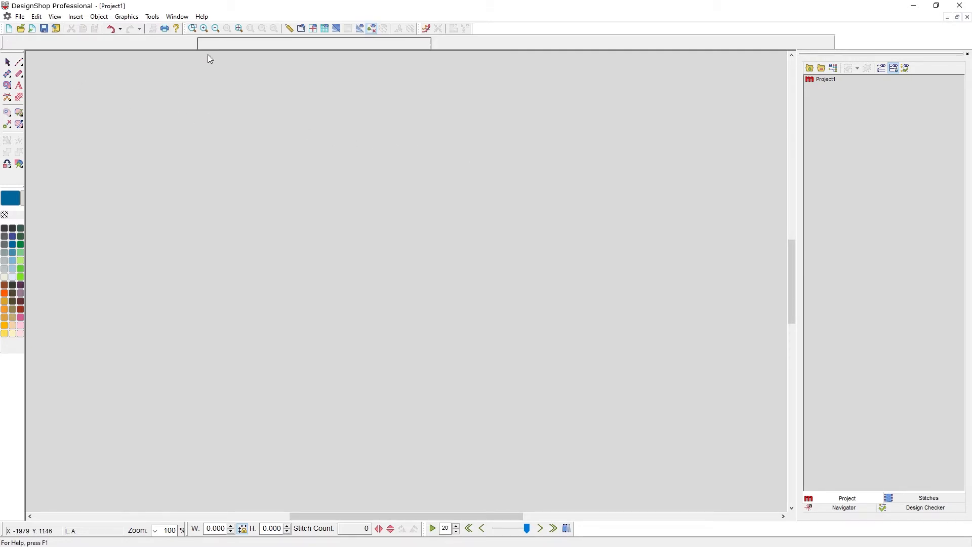
left_click_drag(263, 161, 264, 160)
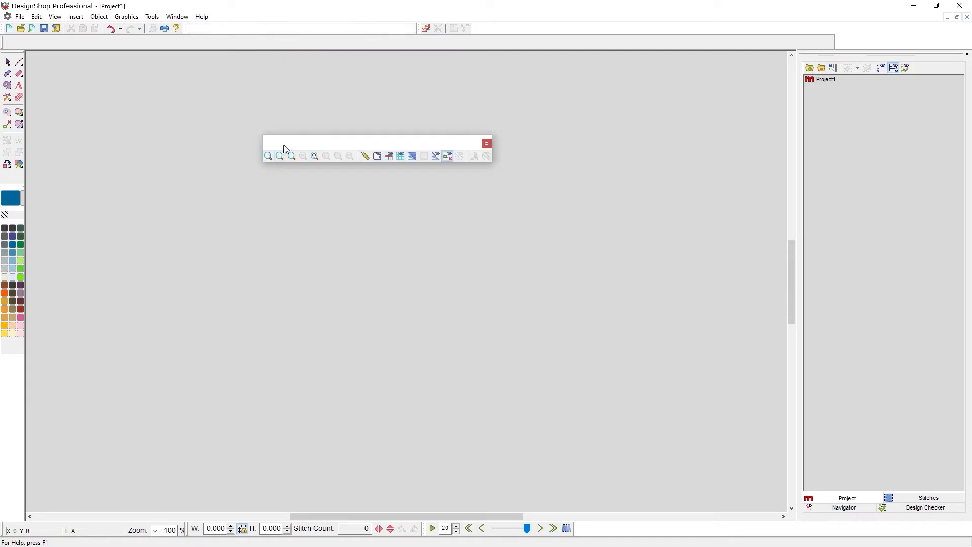
left_click(487, 143)
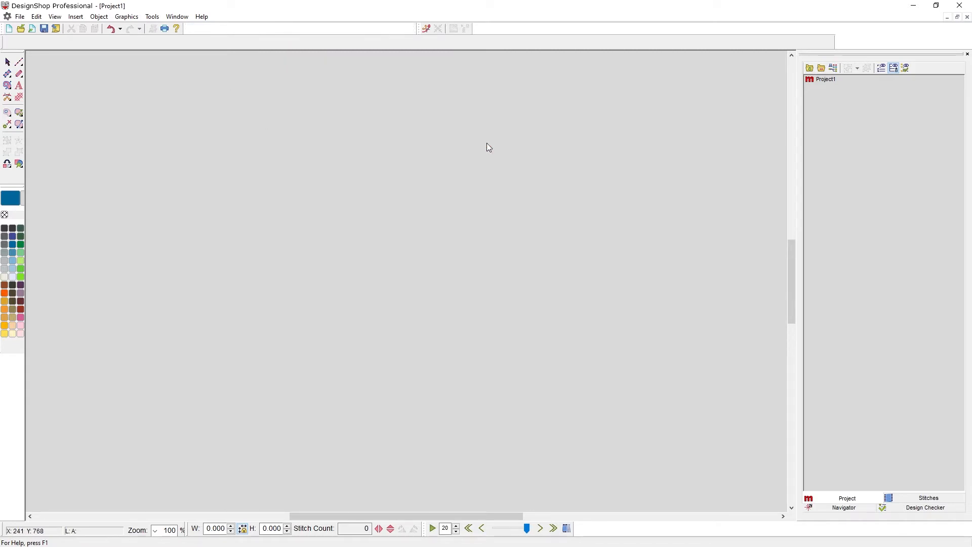
Show the View Bar again and dock it back in its original place above the workspace
right_click(353, 32)
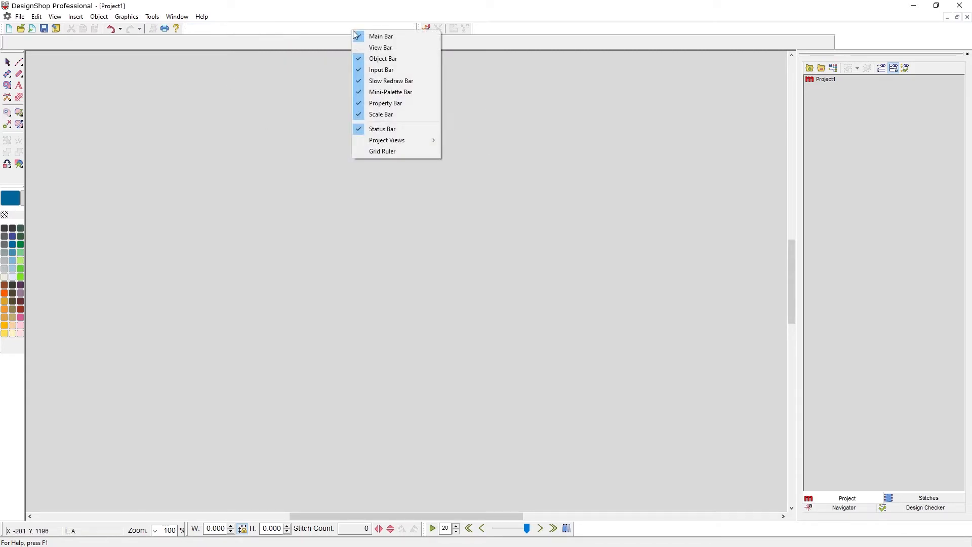
left_click(386, 48)
left_click_drag(354, 145, 311, 124)
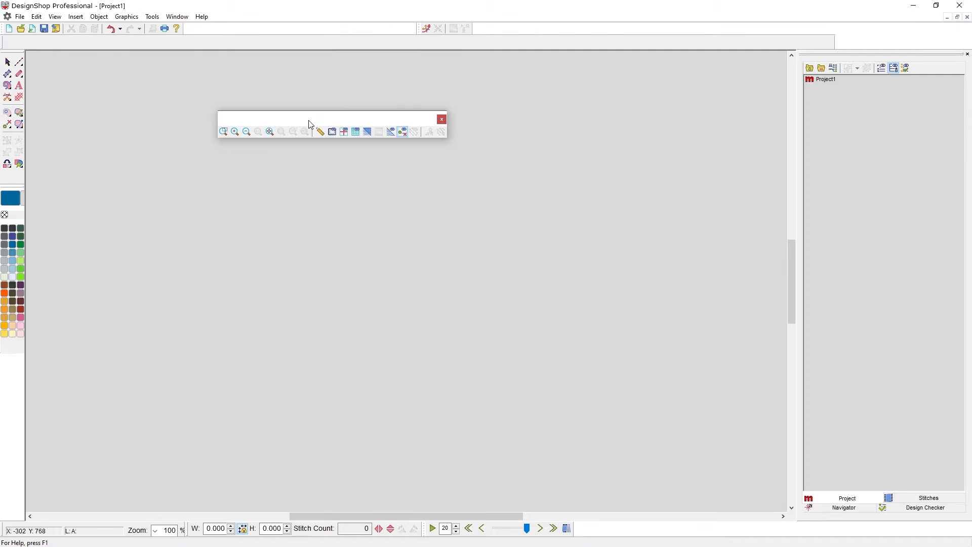
double_click(309, 122)
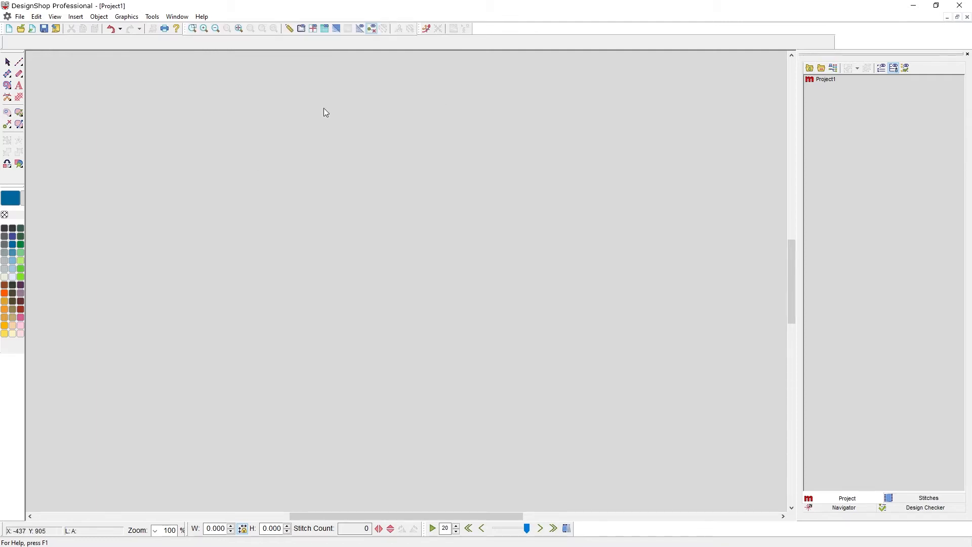
Open the embroidery design BLUEJAY3.ofm from the Mascots > Bluejays > Embroidery folder
left_click(21, 29)
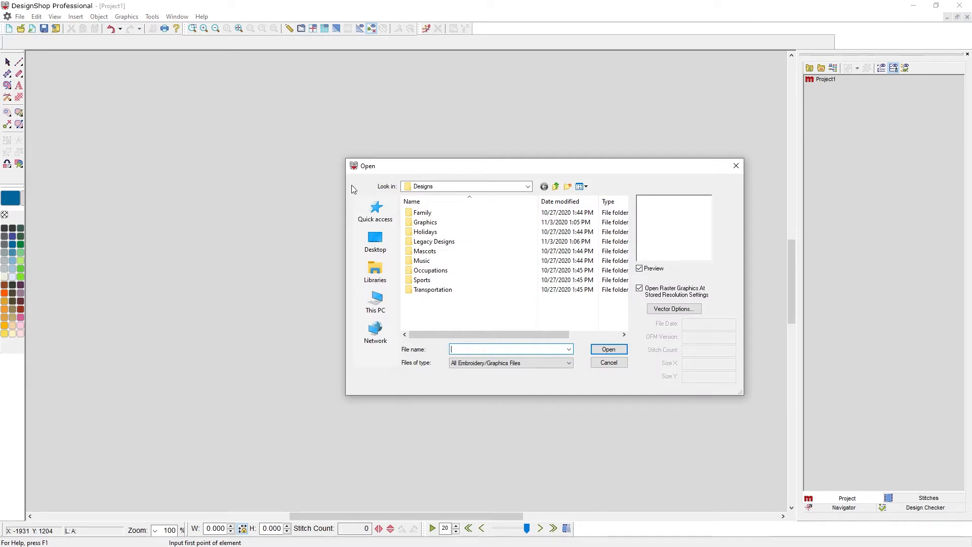
double_click(420, 252)
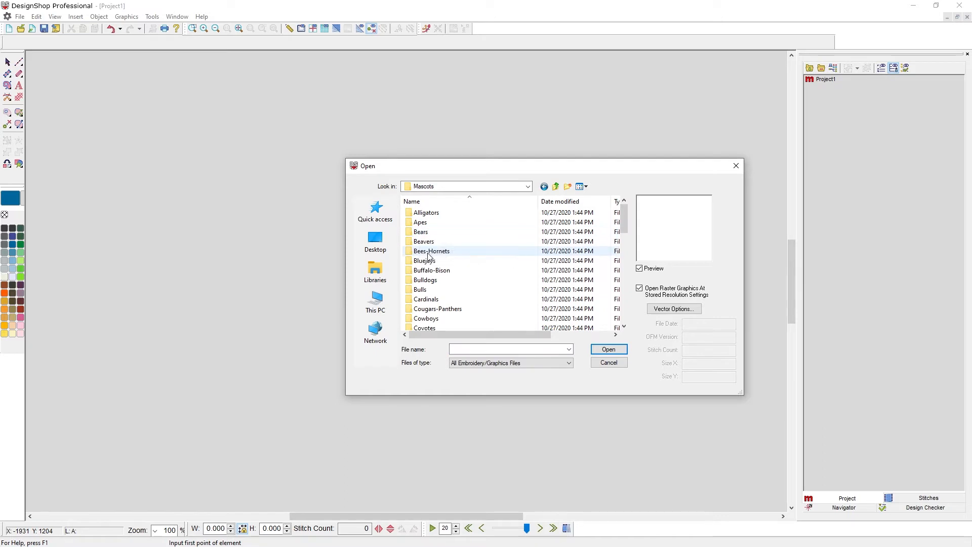
double_click(427, 260)
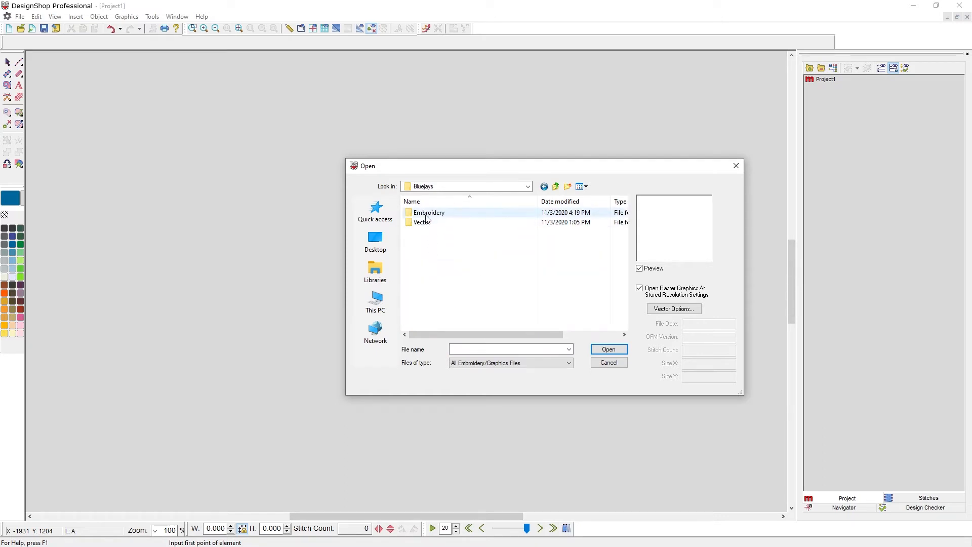
left_click(426, 215)
double_click(425, 215)
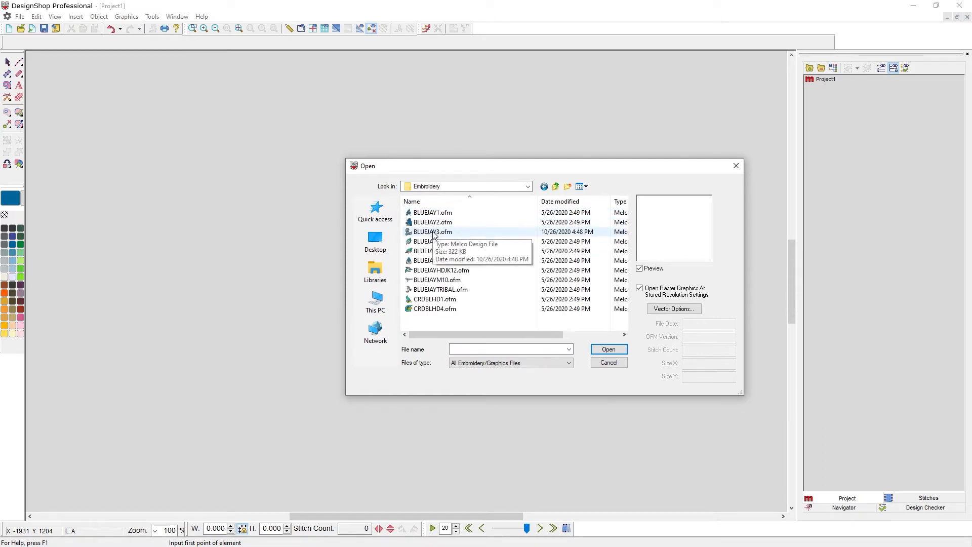
left_click(433, 233)
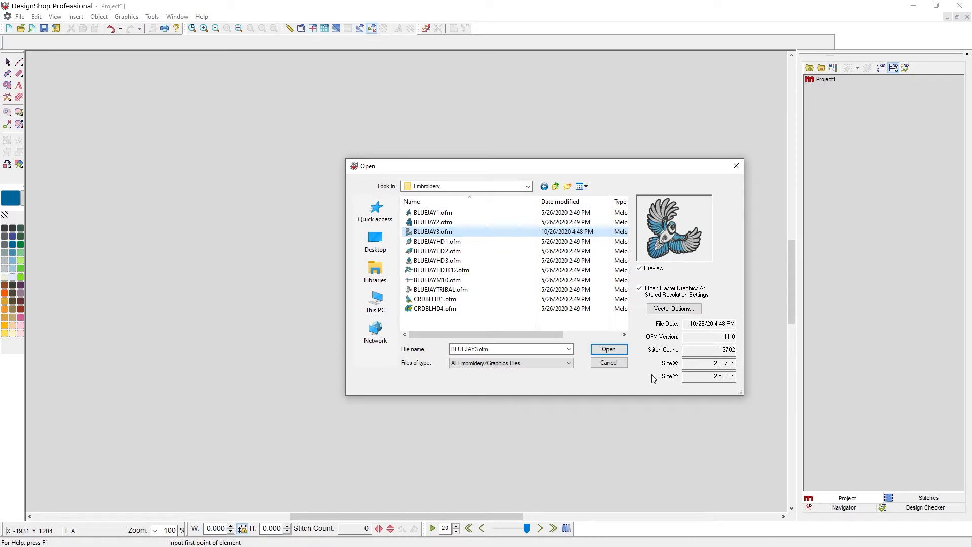
left_click(608, 349)
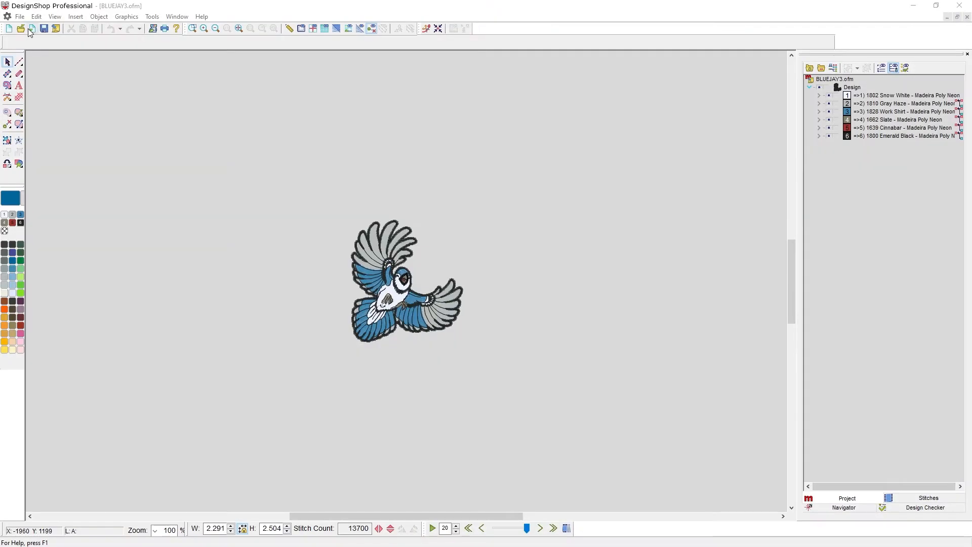
Insert CARDINAL3.ofm from the Mascots > Cardinals > Embroidery folder into the project as a new design
left_click(32, 29)
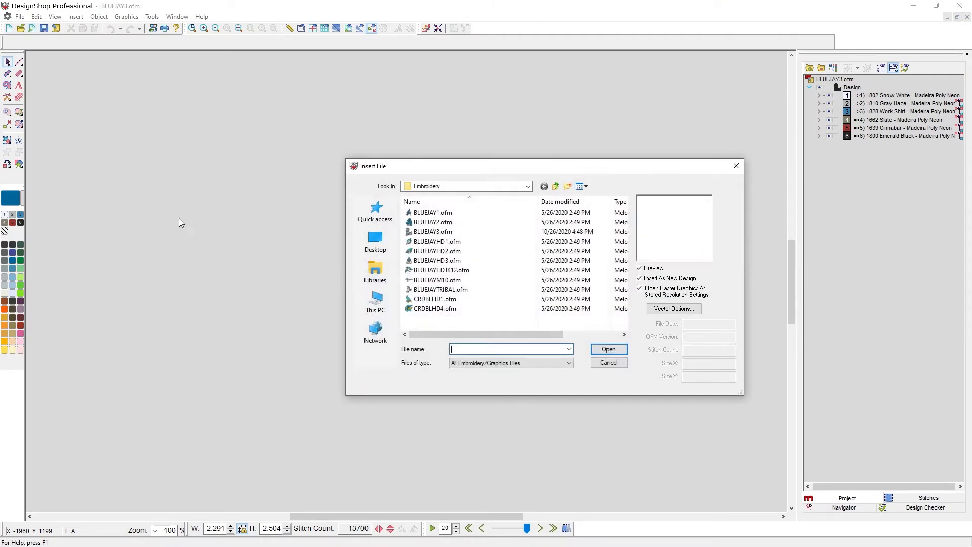
left_click(556, 186)
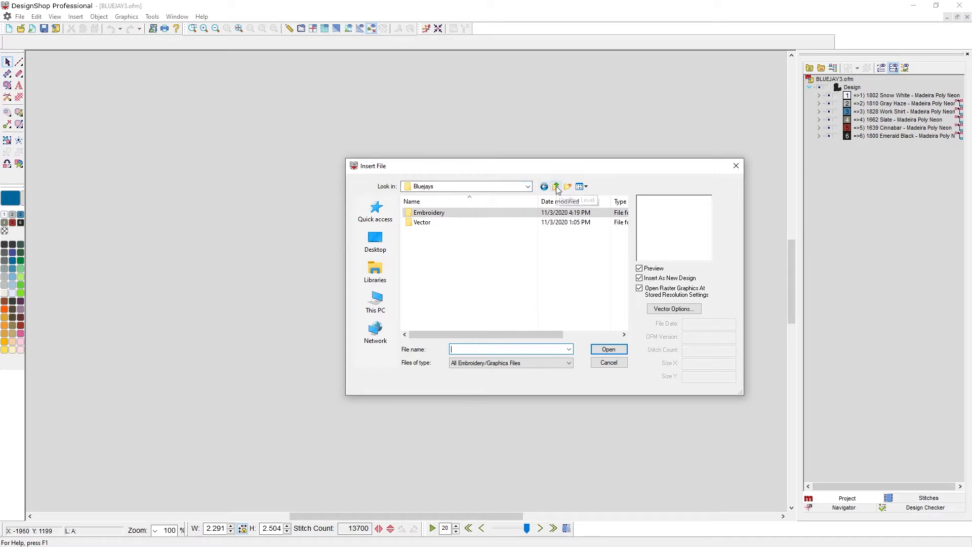
left_click(556, 186)
double_click(427, 299)
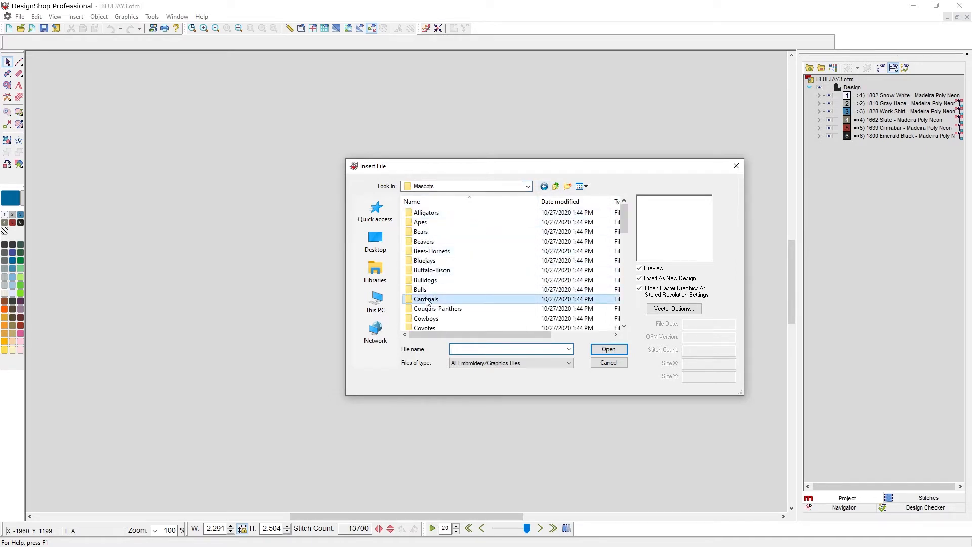
double_click(426, 212)
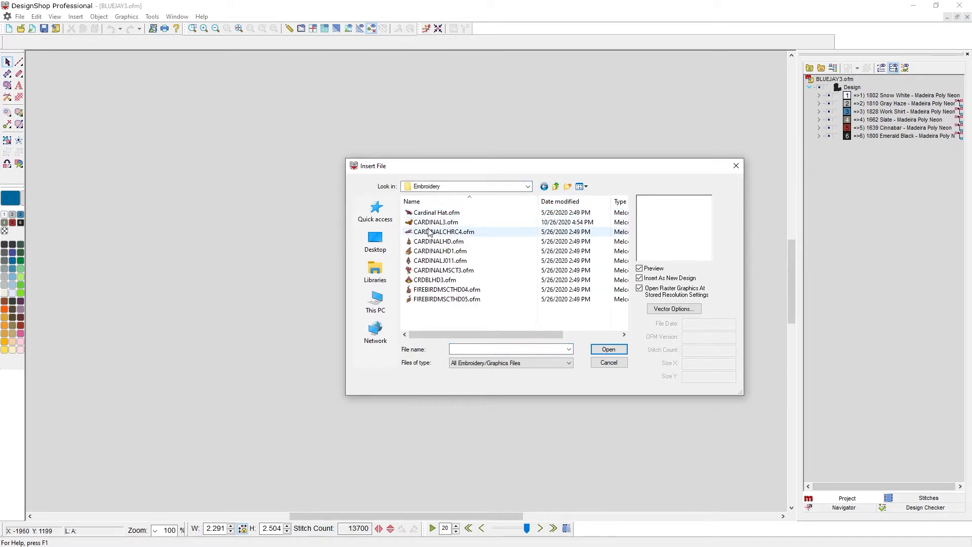
left_click(426, 223)
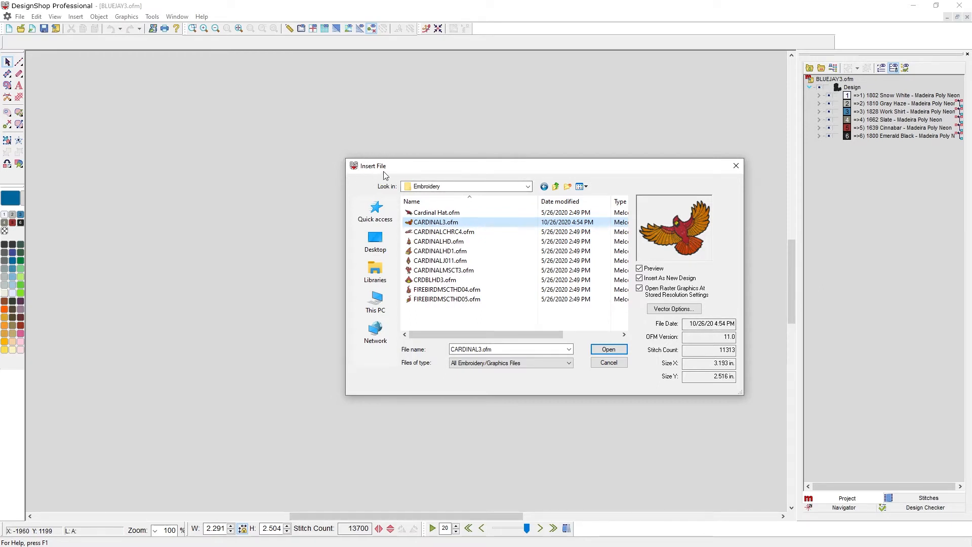
left_click(610, 348)
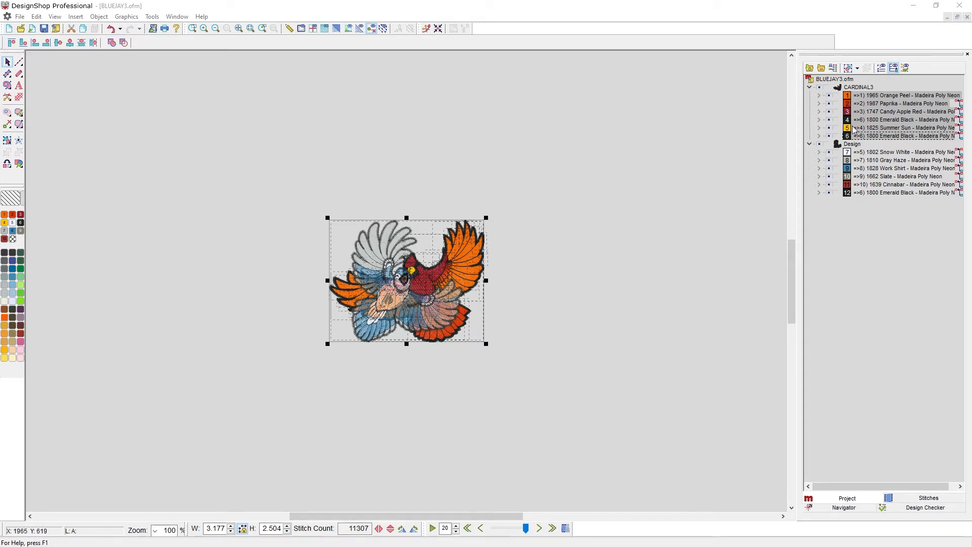
Move the inserted cardinal to the left of the blue jay so they no longer overlap, and deselect it
left_click(473, 317)
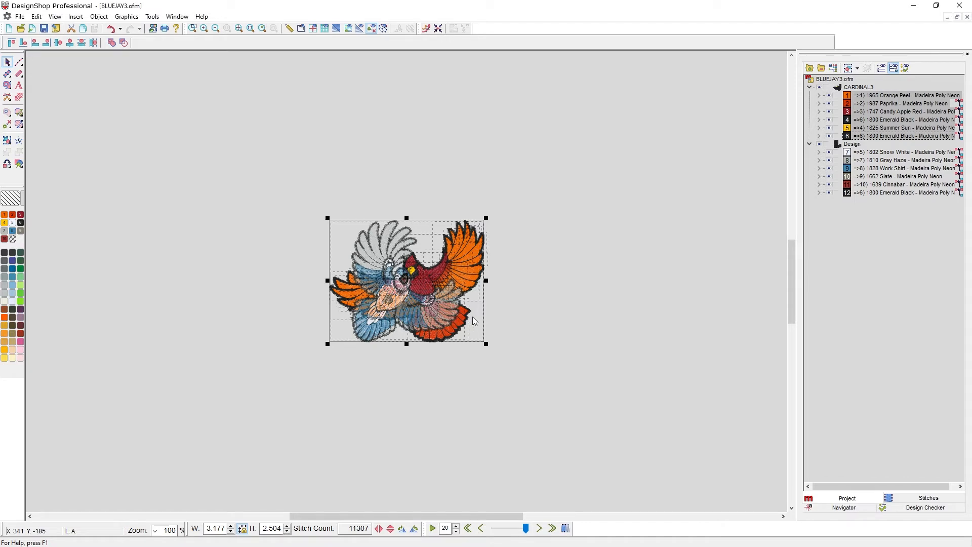
left_click_drag(473, 318, 254, 328)
left_click(30, 66)
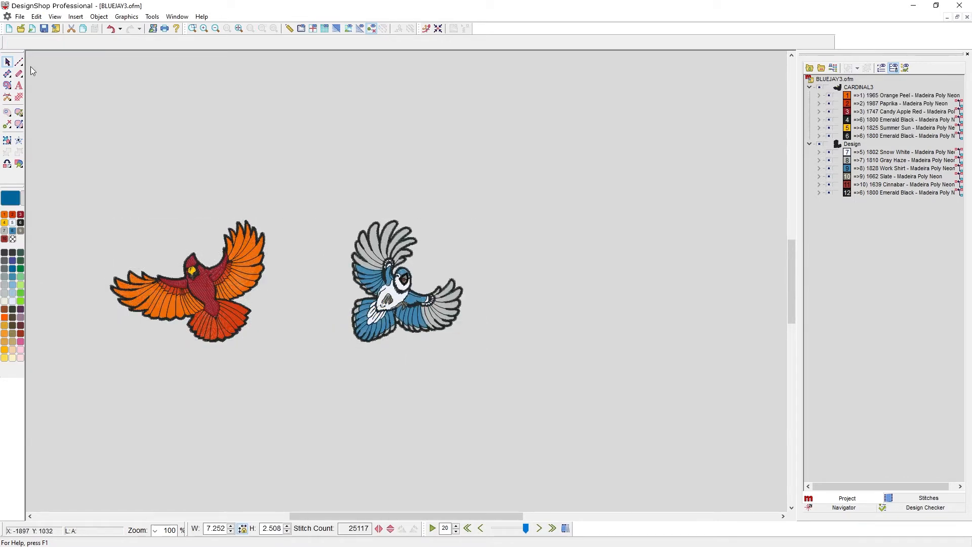
left_click(31, 28)
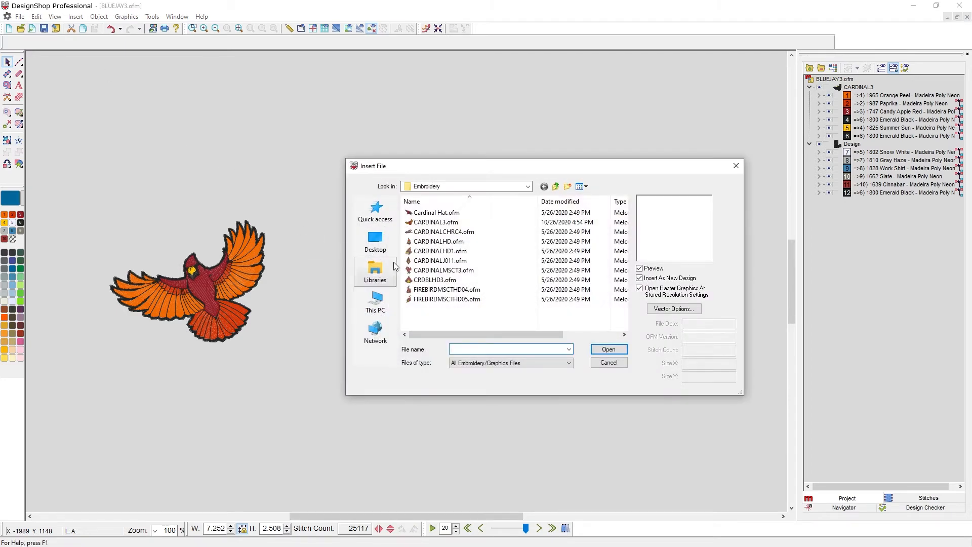
left_click(622, 365)
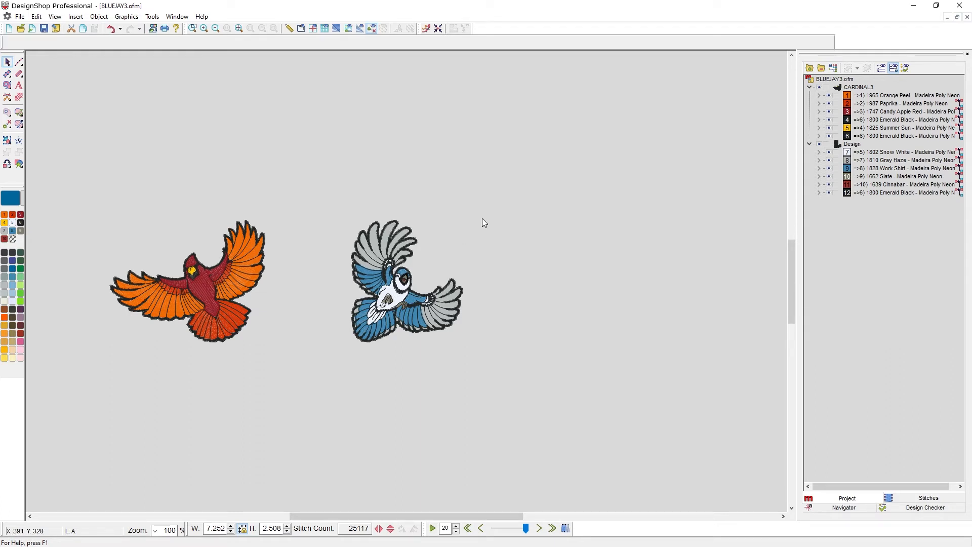
scroll(482, 223, "up", 1)
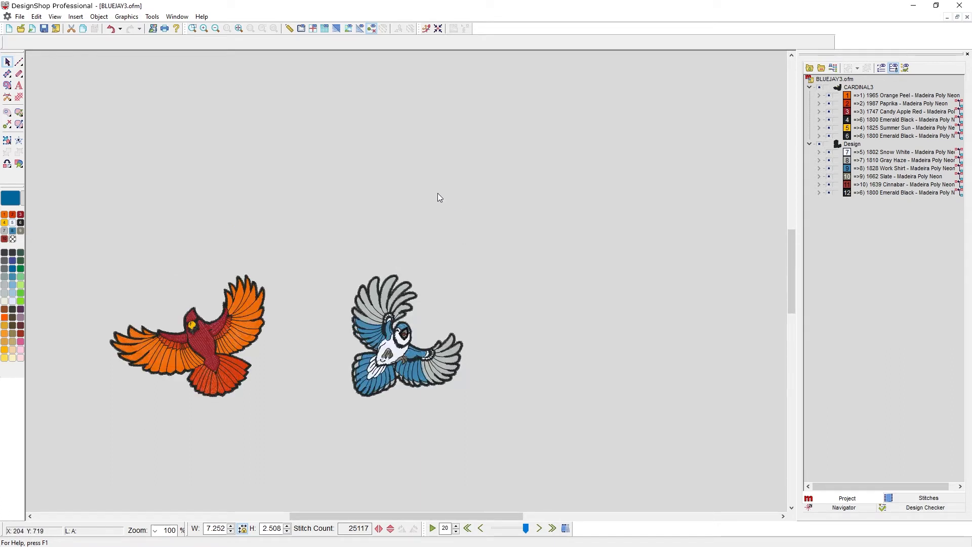
Read the project's Design Notes and close them
left_click(56, 29)
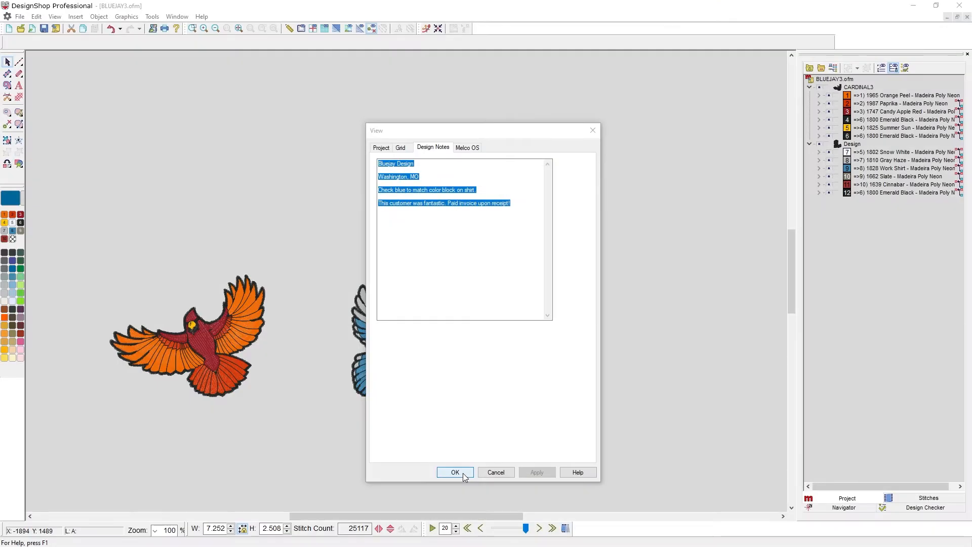
left_click(462, 473)
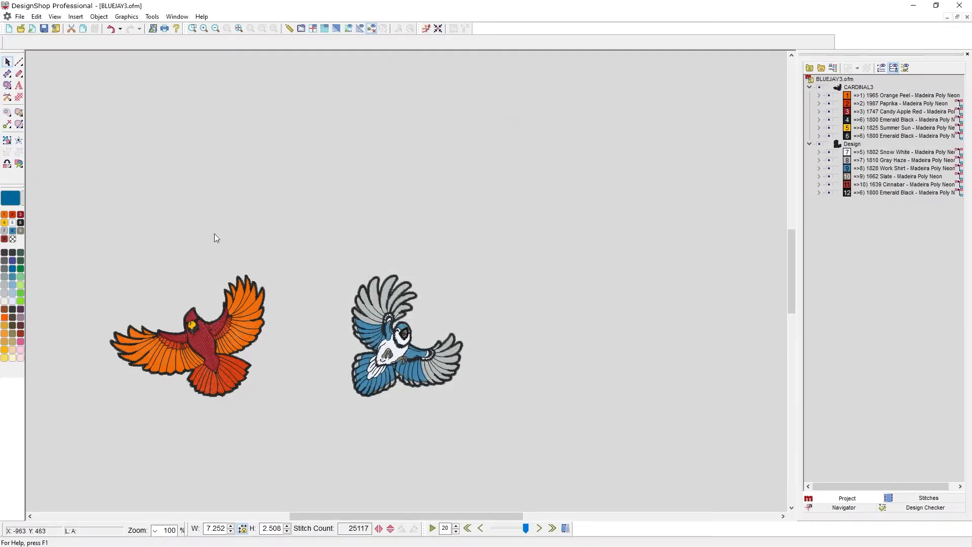
Undo and redo the cardinal's move, and check the list of actions that can be undone
left_click(112, 32)
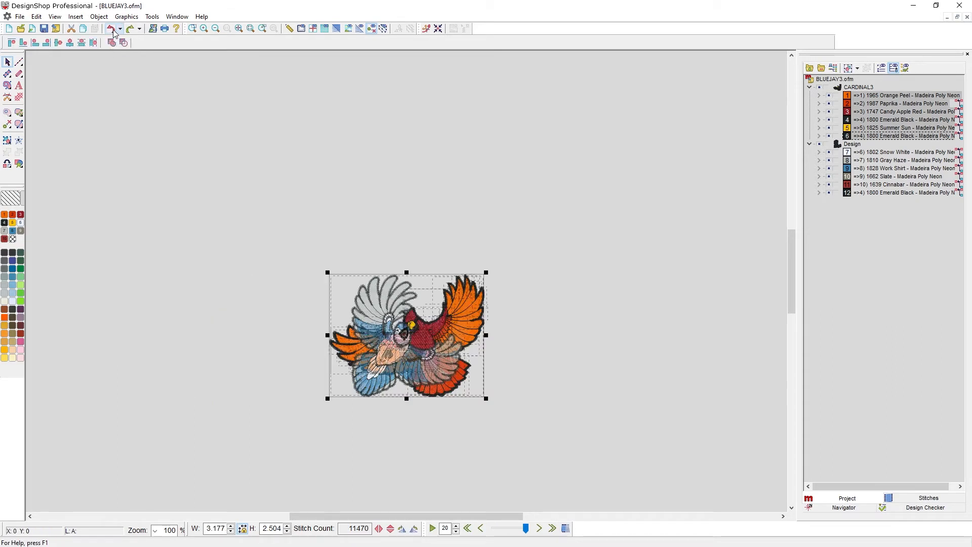
left_click(131, 32)
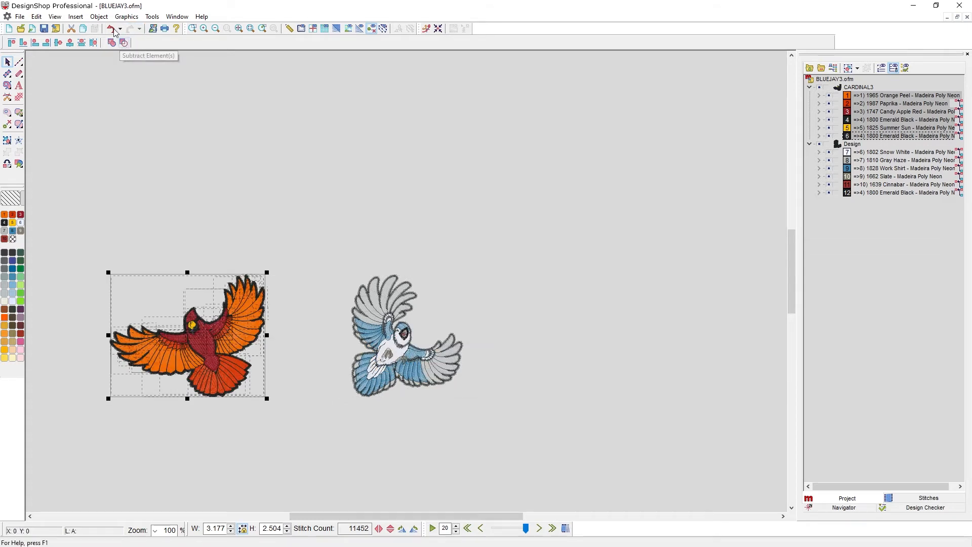
left_click(121, 29)
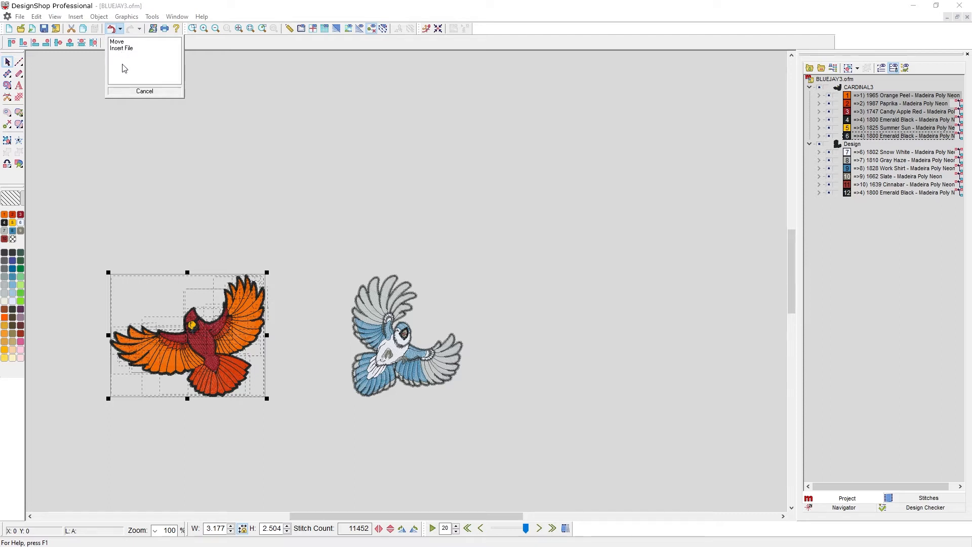
left_click(244, 97)
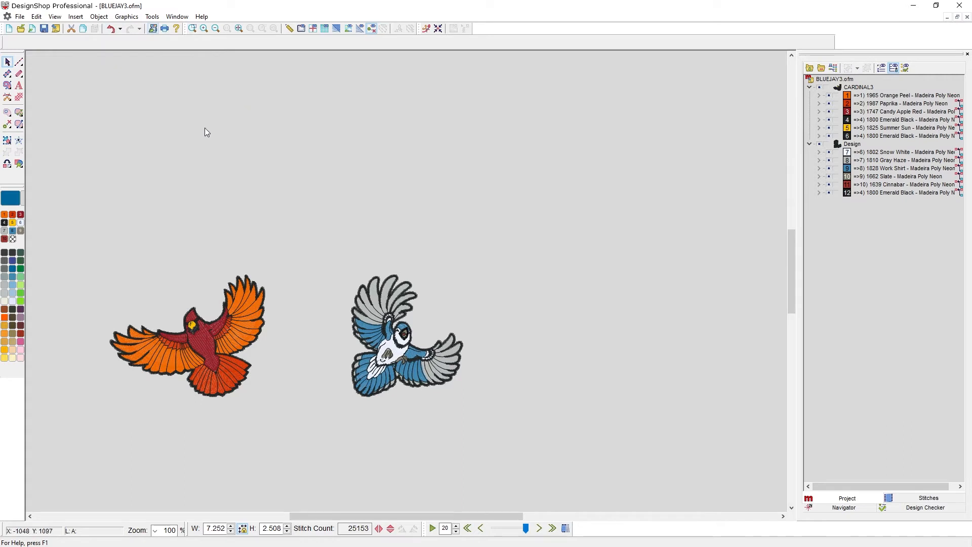
Open the design's print preview, check the page setup choices and add the Unique Colors list to the worksheet
left_click(165, 29)
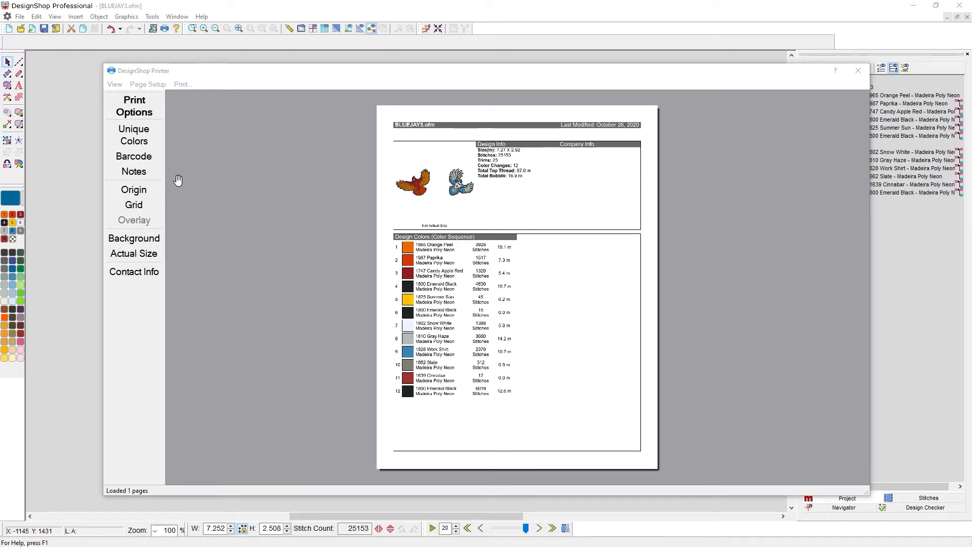
left_click(146, 85)
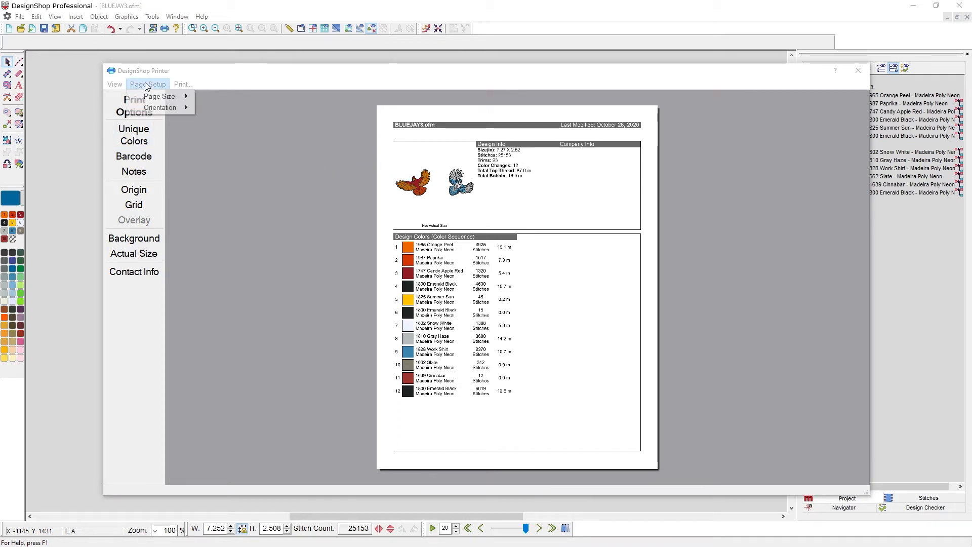
mouse_move(151, 100)
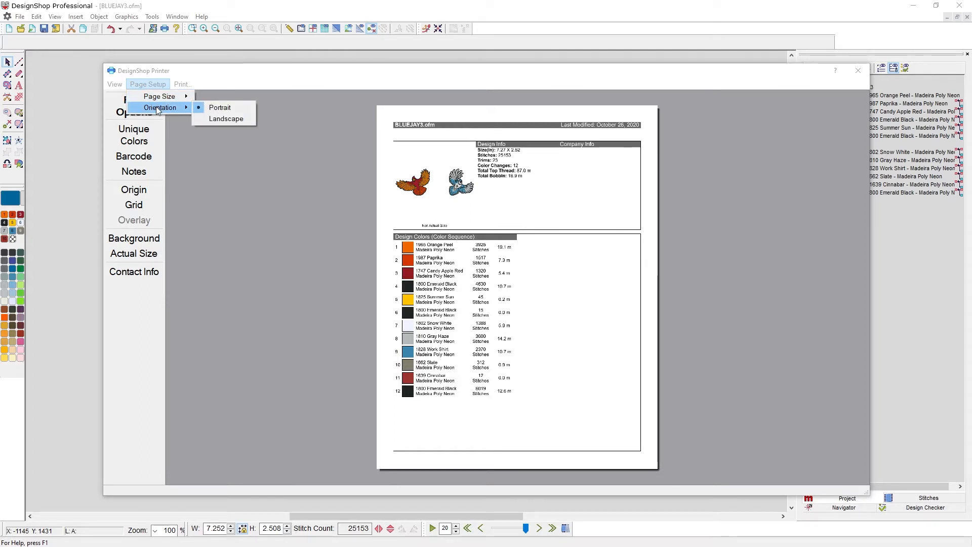
left_click(135, 144)
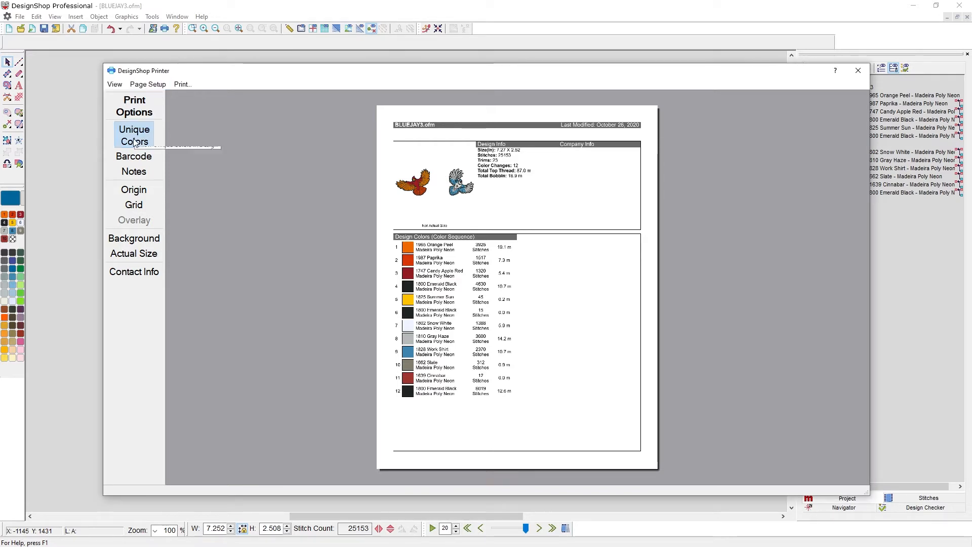
left_click(135, 144)
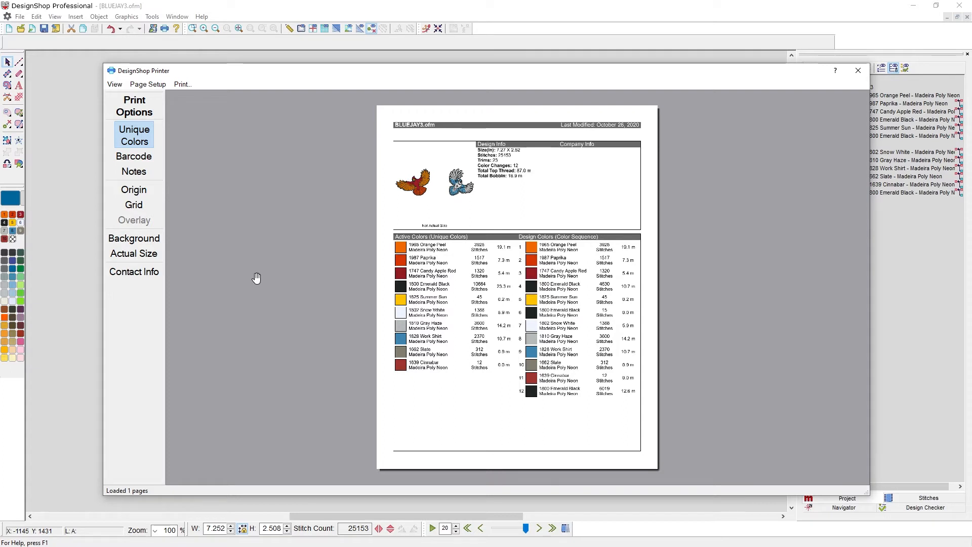
Add the barcode and design notes to the printout and review the notes page
left_click(135, 158)
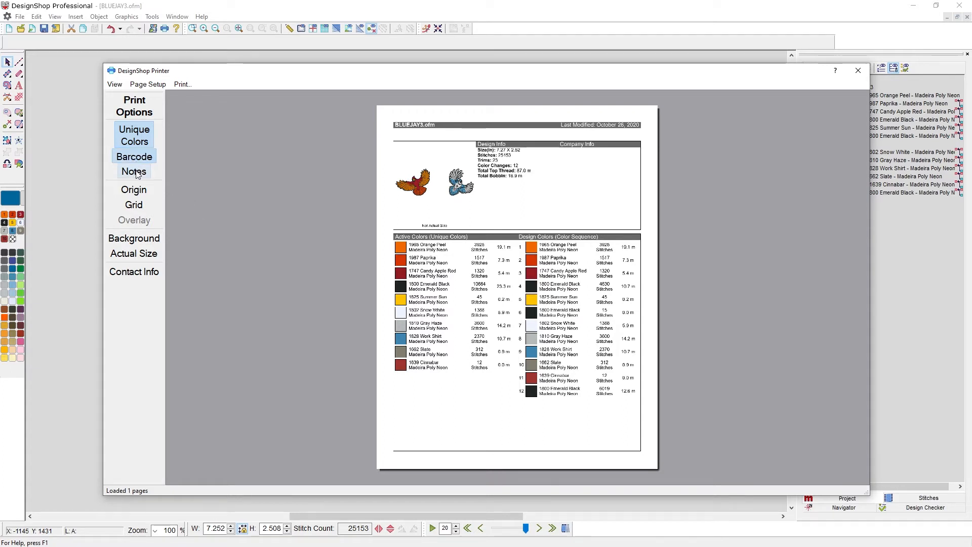
left_click(136, 173)
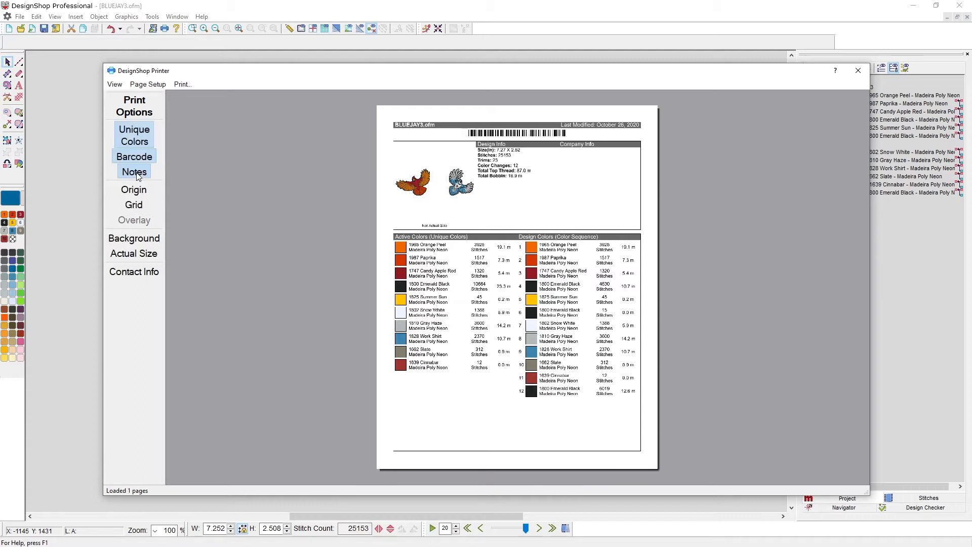
left_click(136, 173)
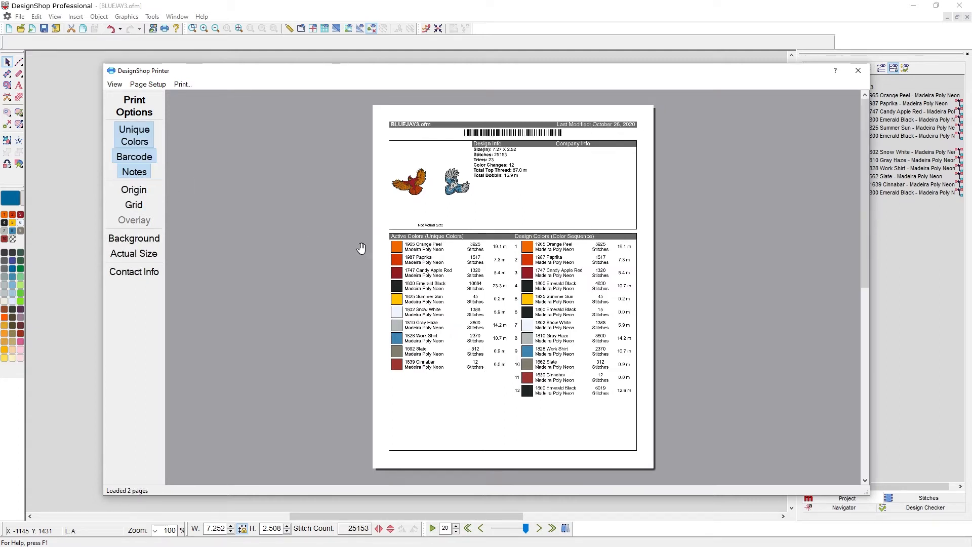
scroll(441, 349, "down", 3)
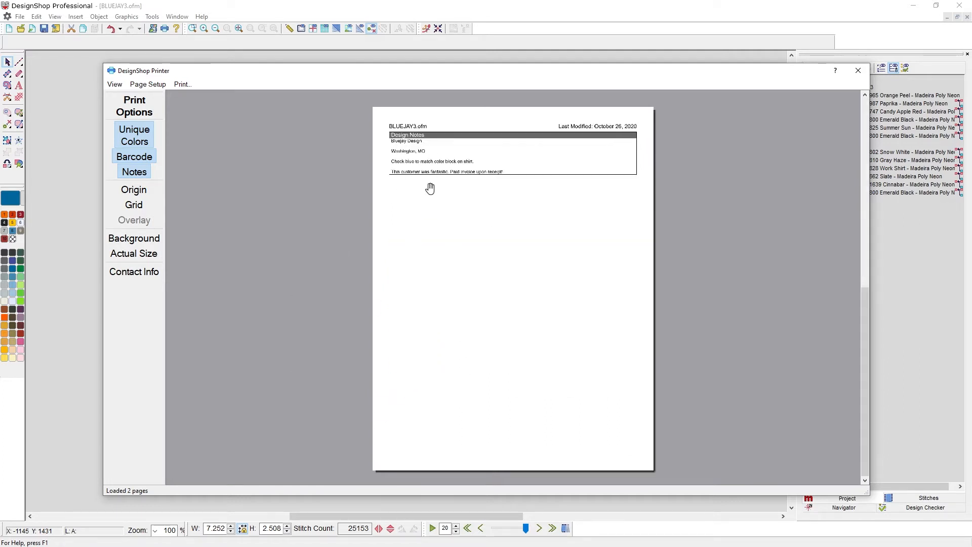
scroll(426, 202, "up", 3)
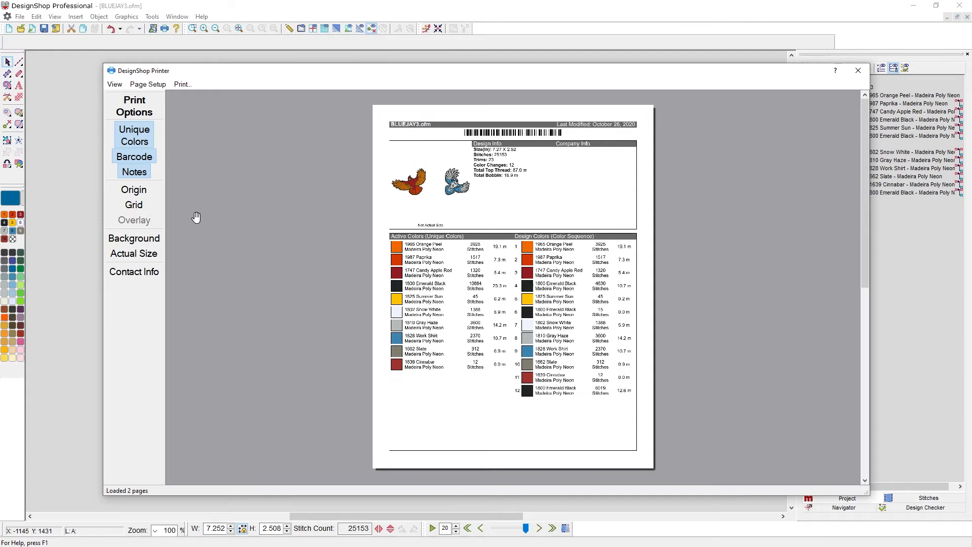
Show the origin on the printout, include an Actual Size page and view that page
left_click(134, 191)
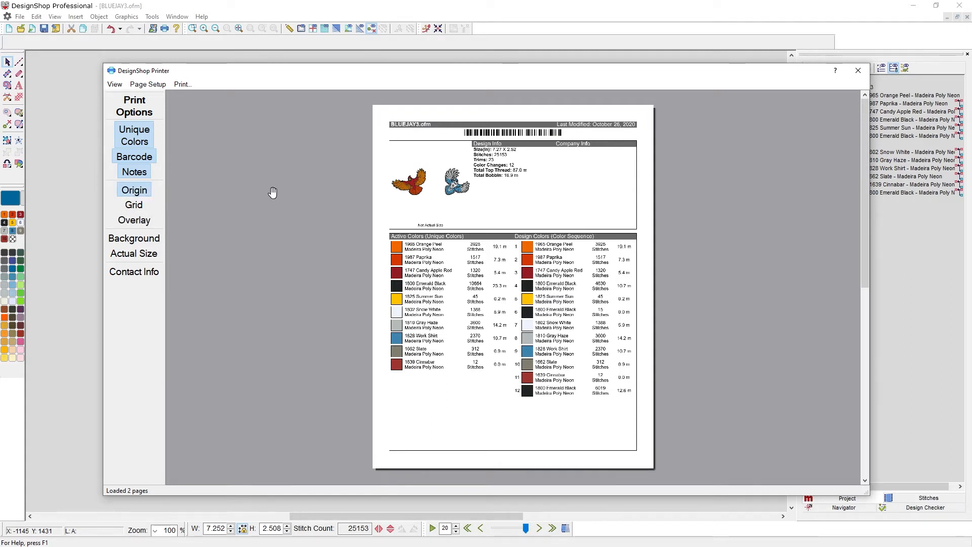
left_click(148, 219)
left_click(136, 256)
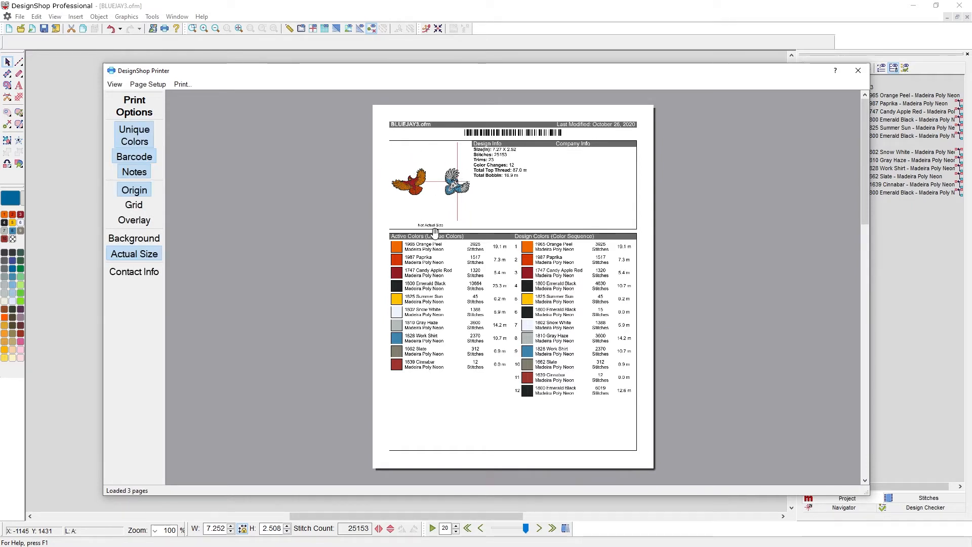
scroll(435, 233, "down", 2)
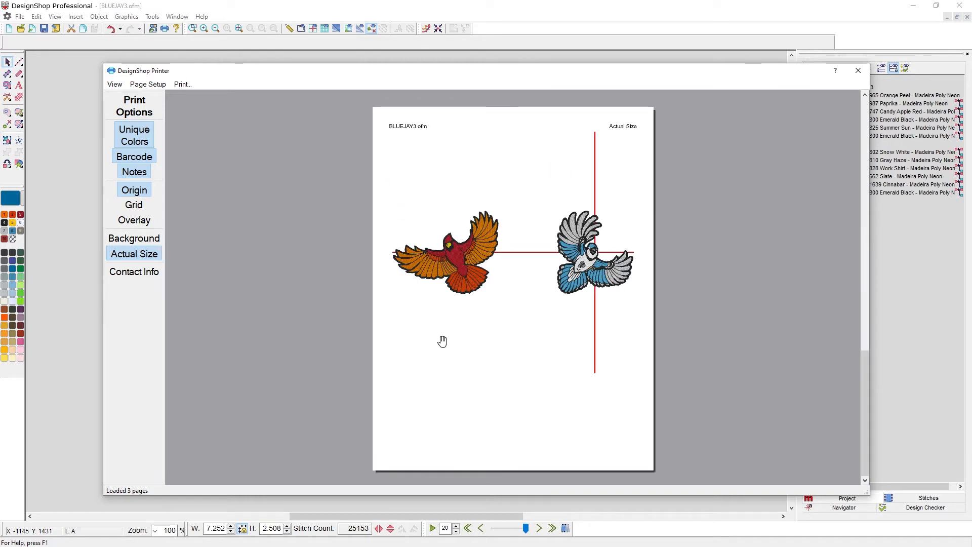
Look at the Contact Info fields without filling them in, and close the print preview without printing
left_click(137, 273)
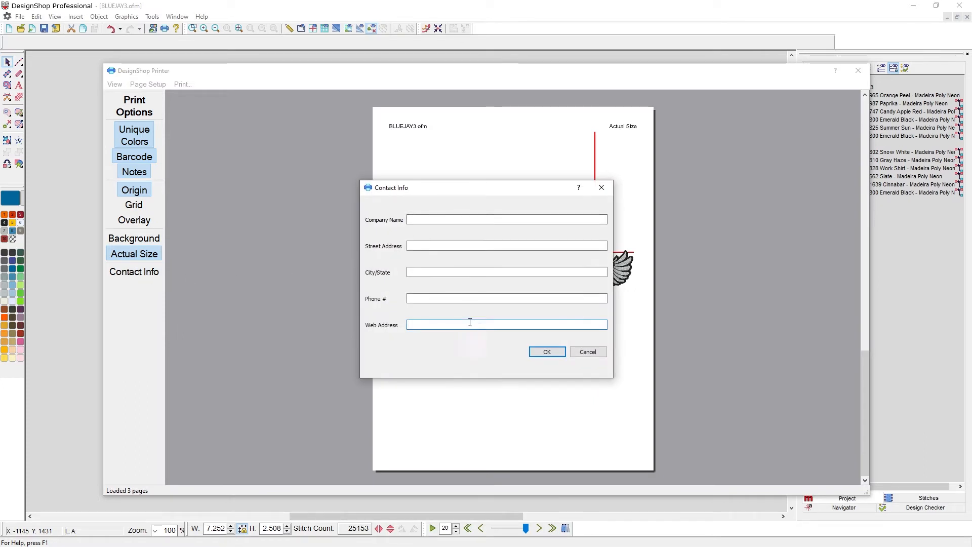
left_click(602, 188)
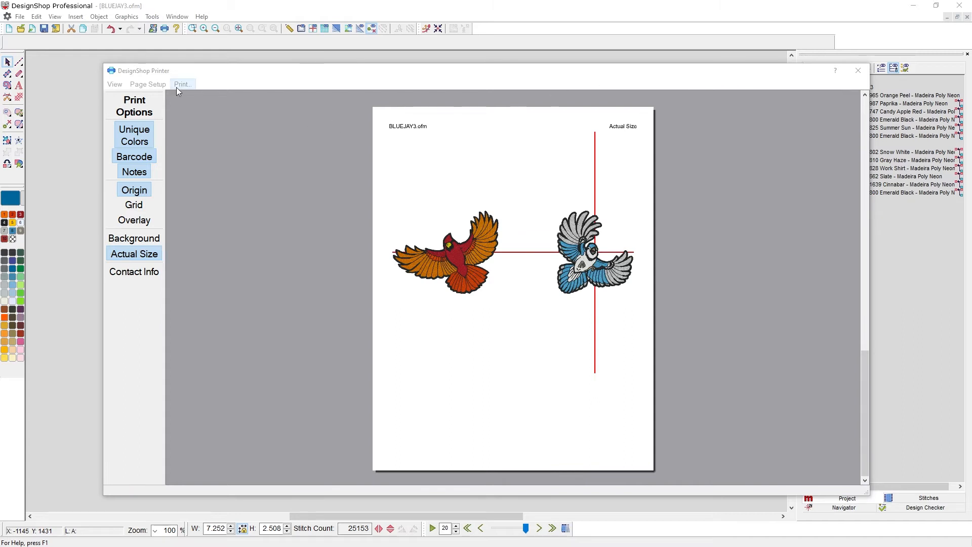
left_click(858, 76)
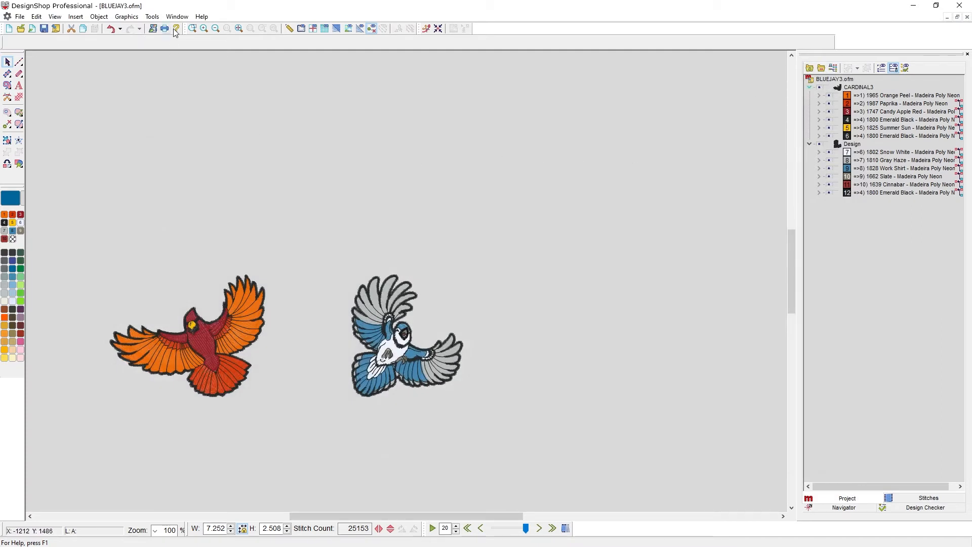
left_click(207, 17)
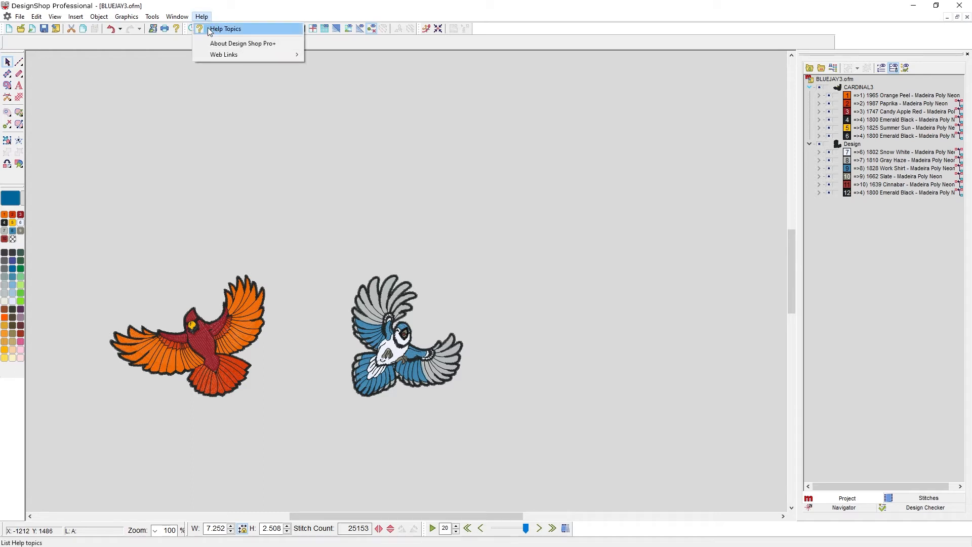
left_click(226, 13)
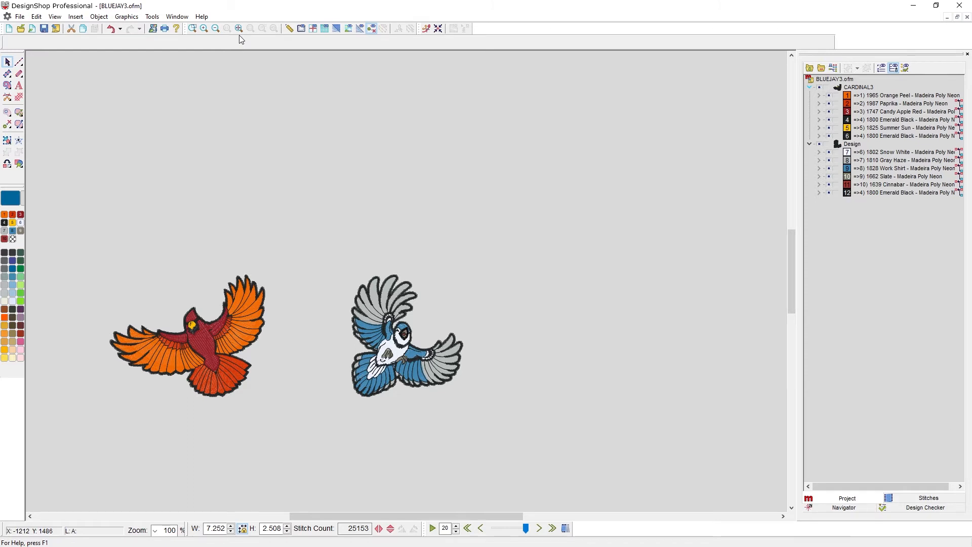
Zoom into the tip of the cardinal's raised wing, zoom back out and fit both designs in the view
left_click(193, 29)
left_click_drag(228, 253, 268, 292)
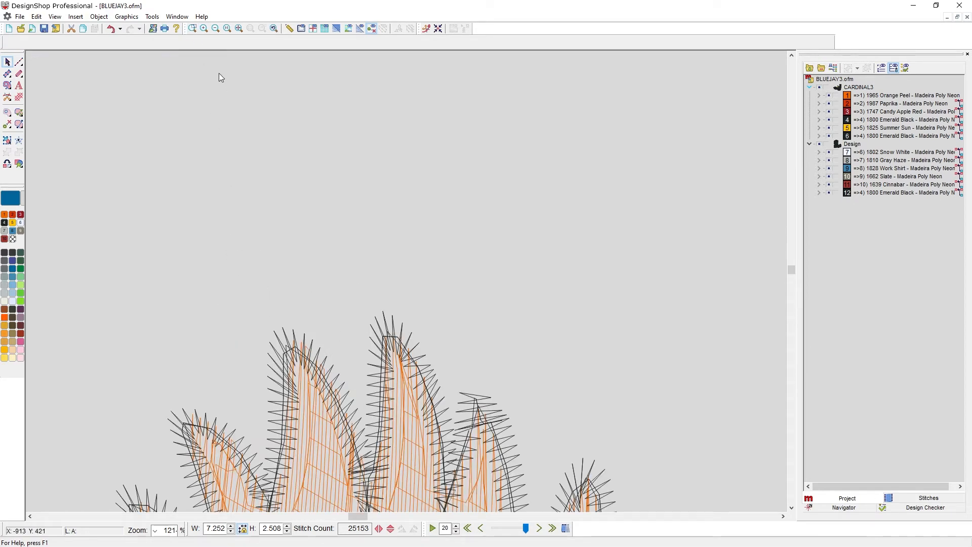
left_click(216, 29)
left_click(216, 29)
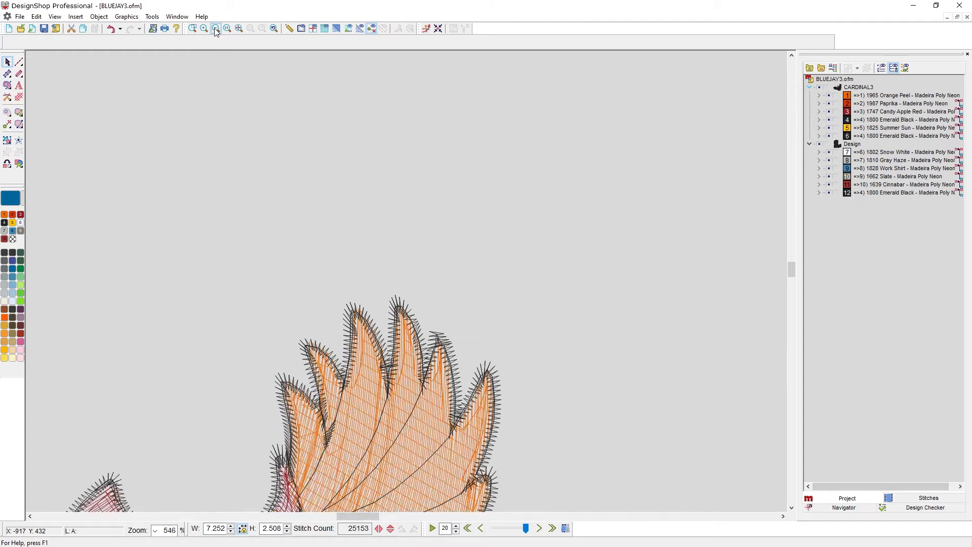
left_click(240, 28)
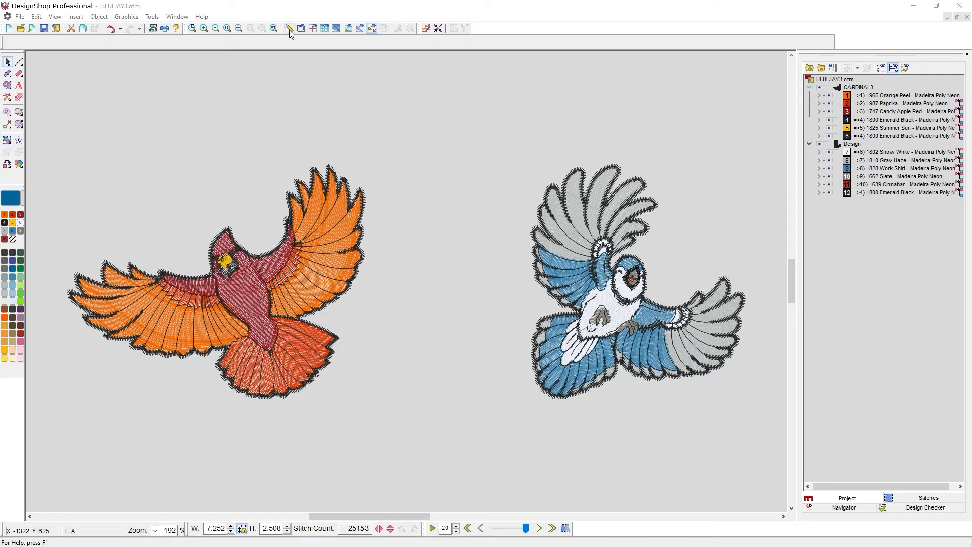
Measure the cardinal from the tip of its raised wing to the bottom of its tail
left_click(289, 28)
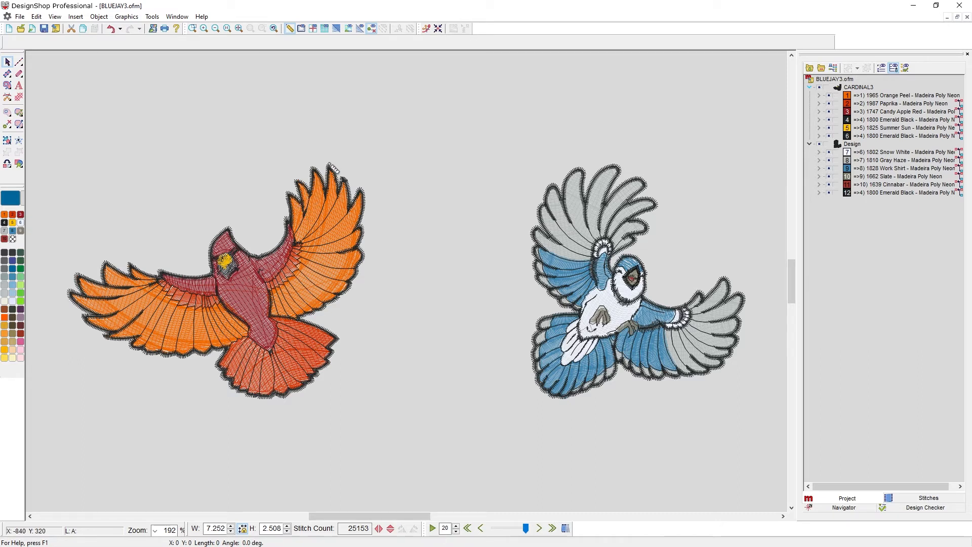
left_click_drag(329, 164, 286, 402)
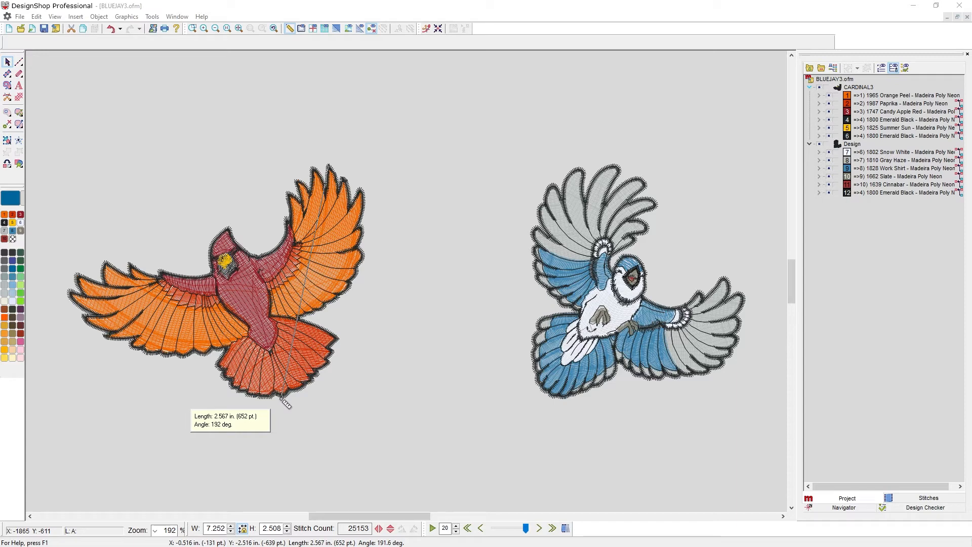
left_click_drag(286, 403, 286, 403)
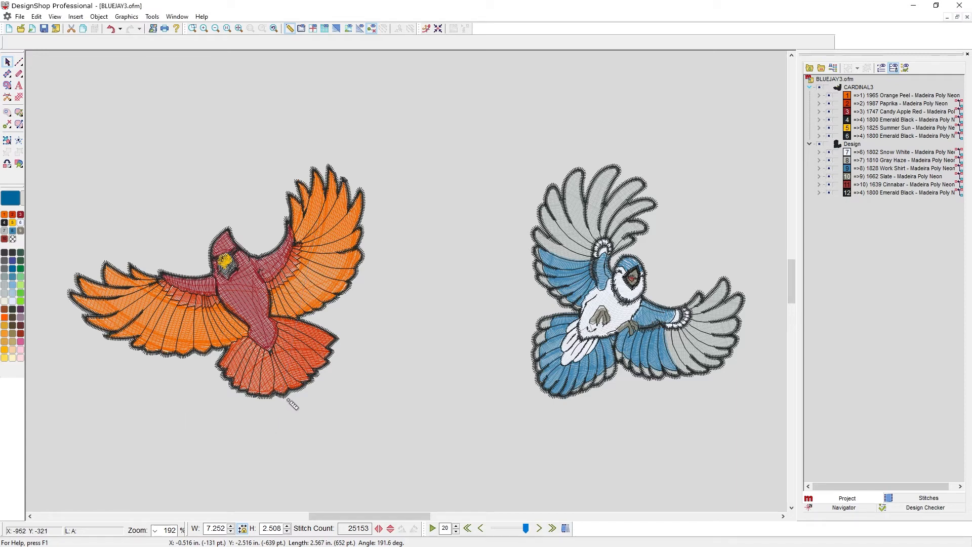
Open the Hoop Manager and review the available hoops and the list of selectable hoops
left_click(302, 29)
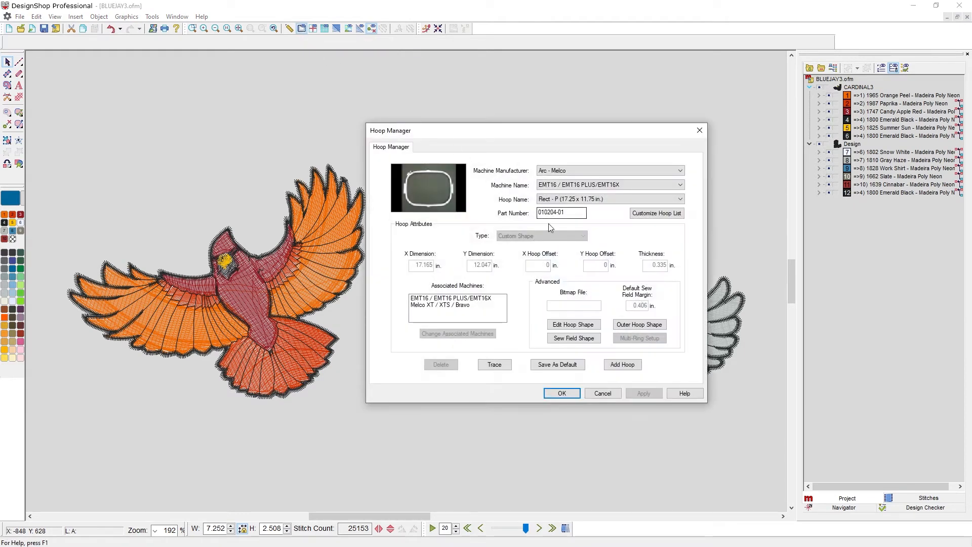
left_click(580, 200)
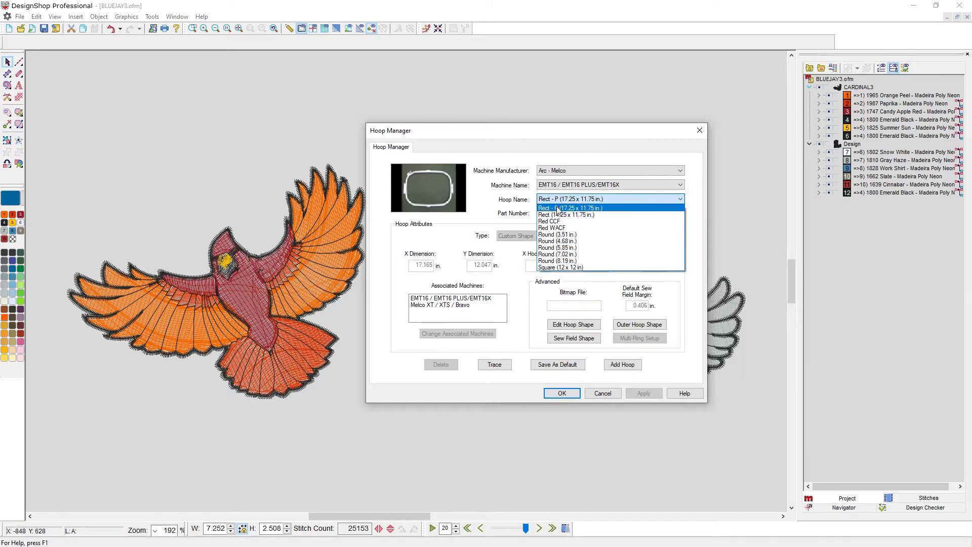
left_click(499, 195)
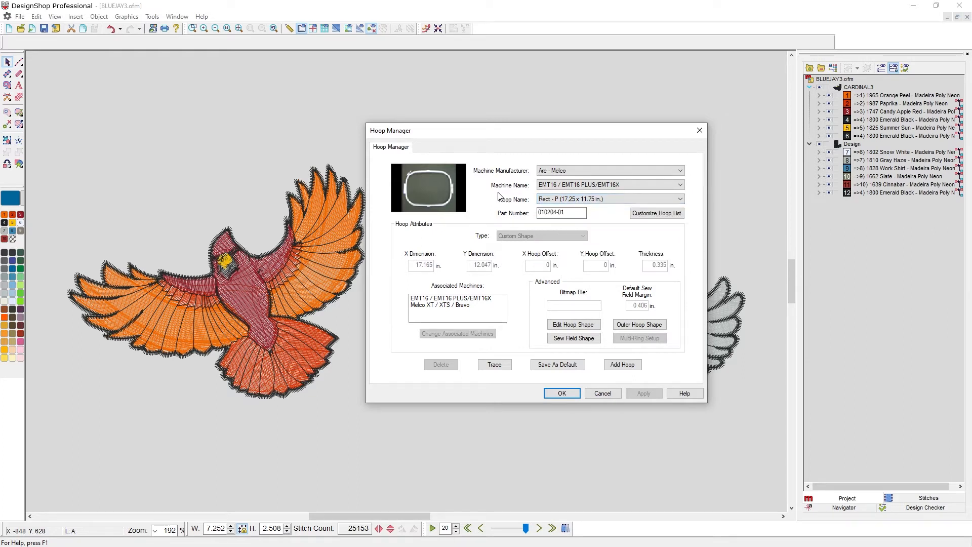
left_click(642, 215)
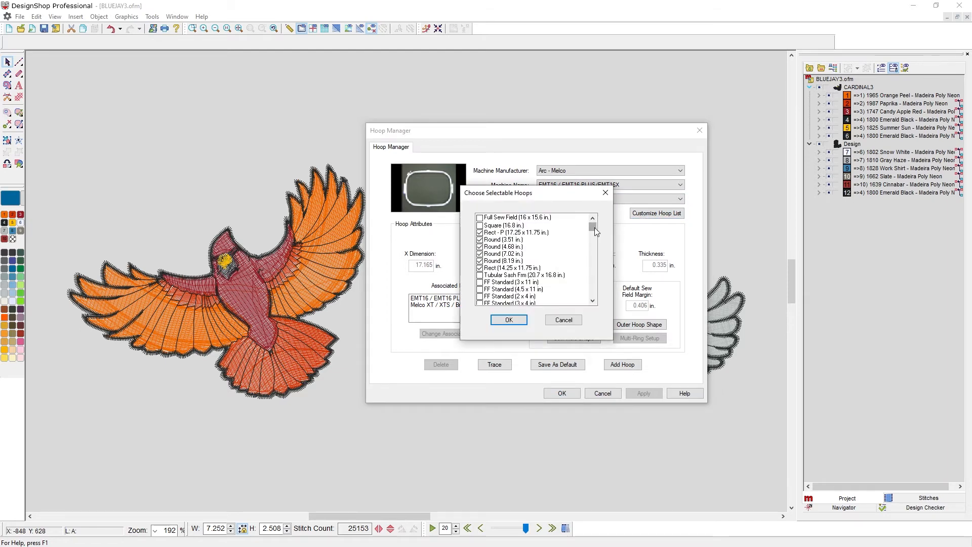
mouse_move(595, 227)
left_mouse_down()
mouse_move(600, 300)
mouse_move(608, 223)
left_mouse_up()
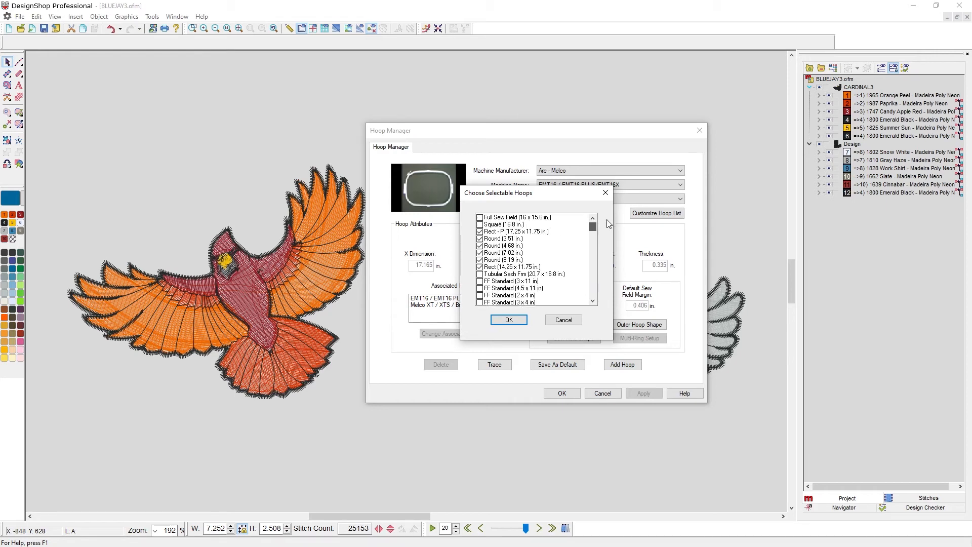
left_click(511, 319)
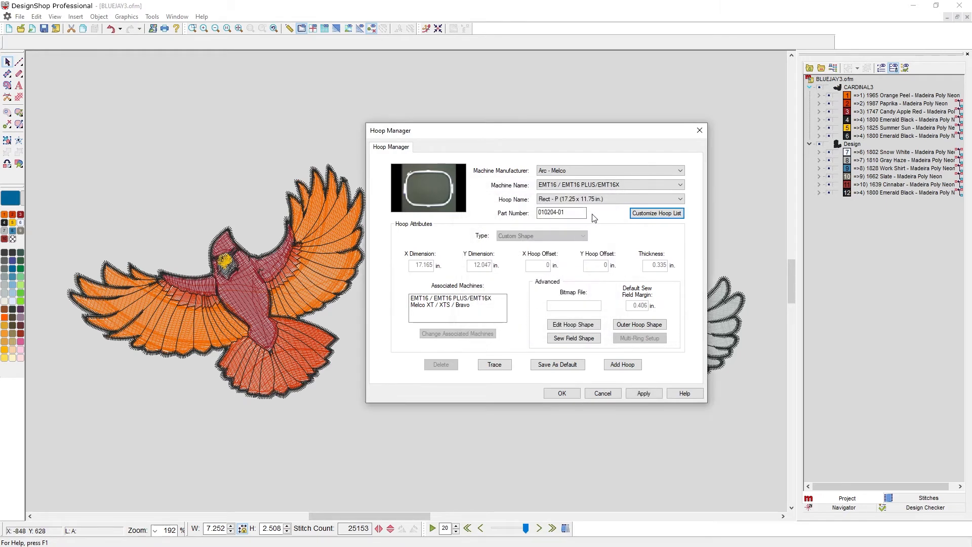
Set the hoop to Square (12 x 12 in) and display it around the designs
left_click(599, 200)
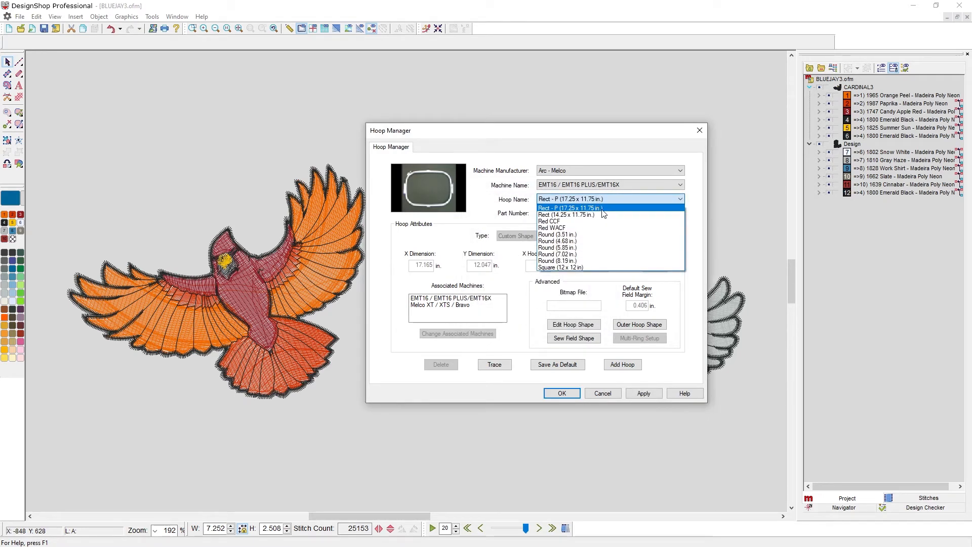
left_click(581, 268)
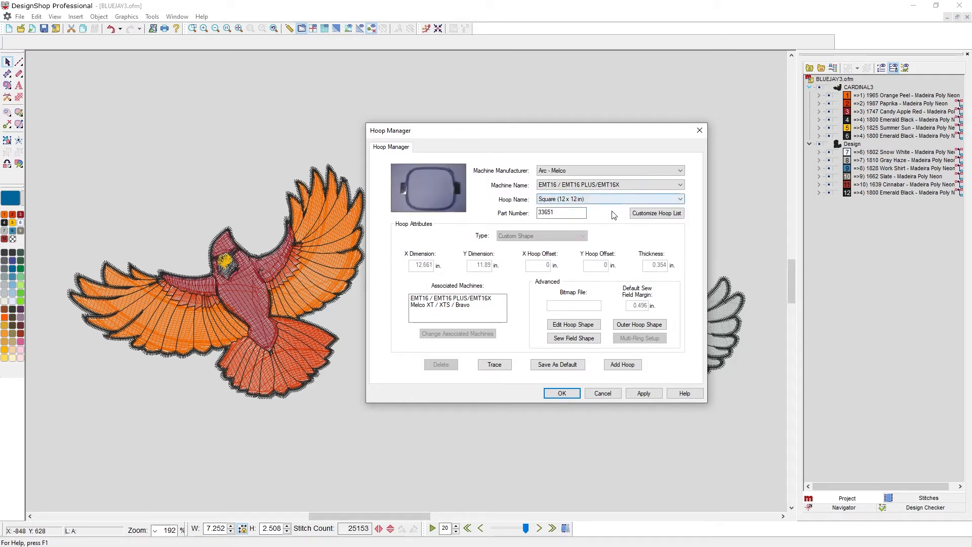
left_click(643, 393)
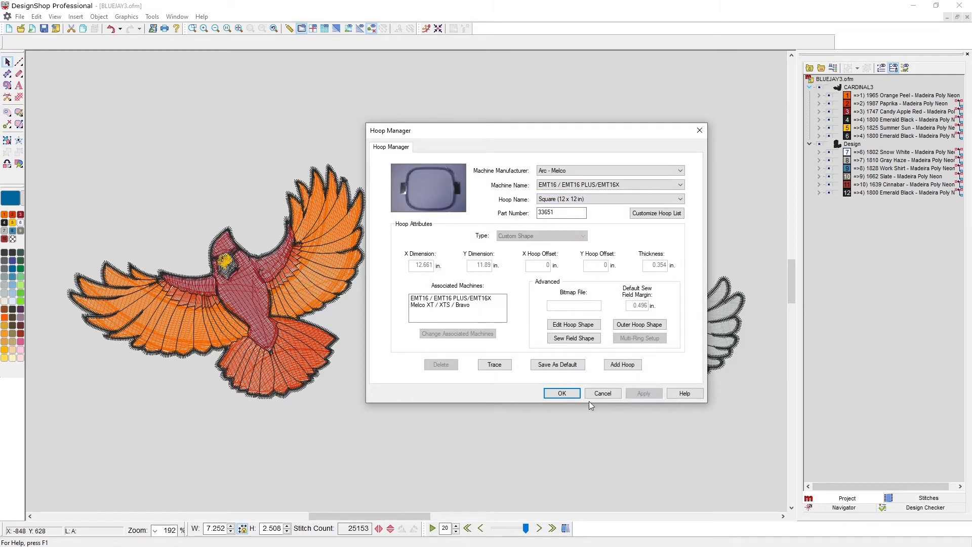
left_click(563, 395)
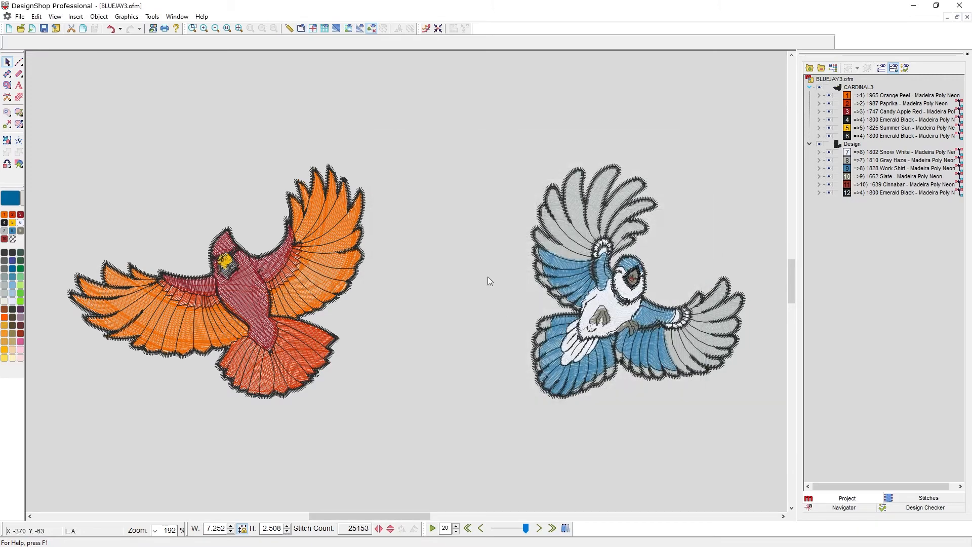
left_click(302, 29)
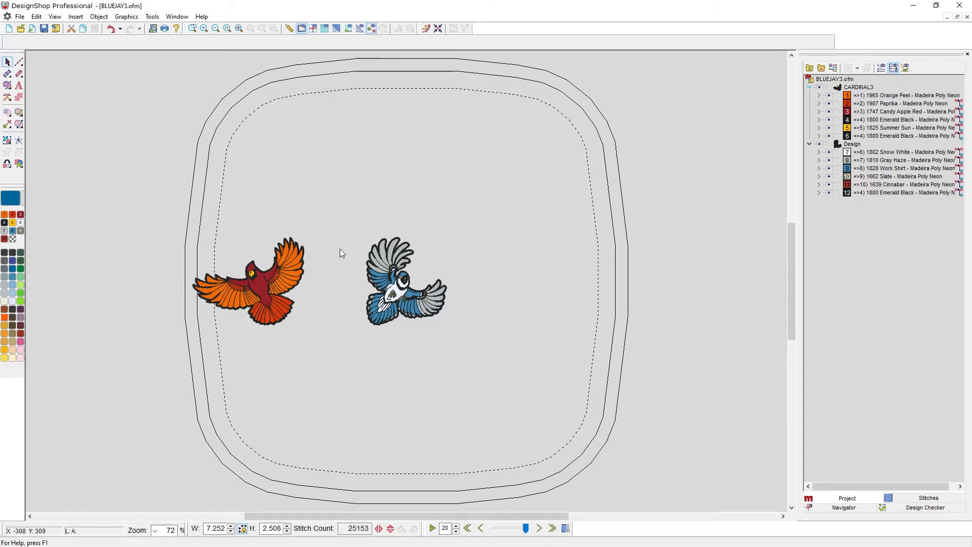
Hide the hoop and show the design origin lines and the grid behind the two birds
left_click(301, 29)
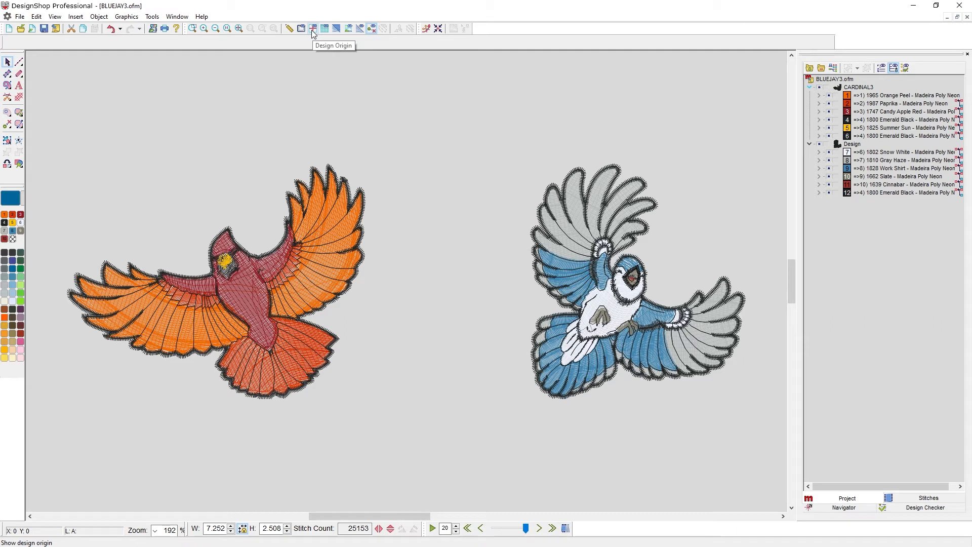
left_click(311, 29)
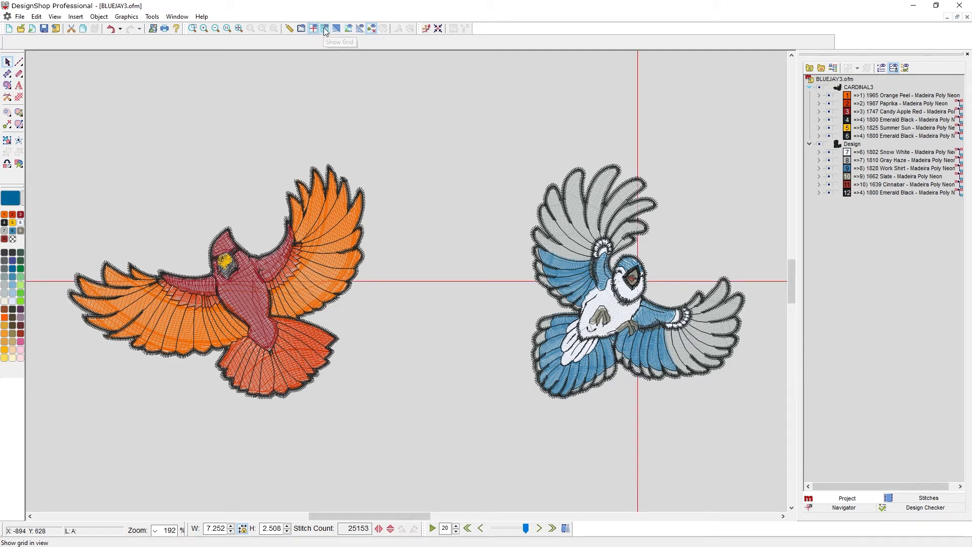
left_click(325, 29)
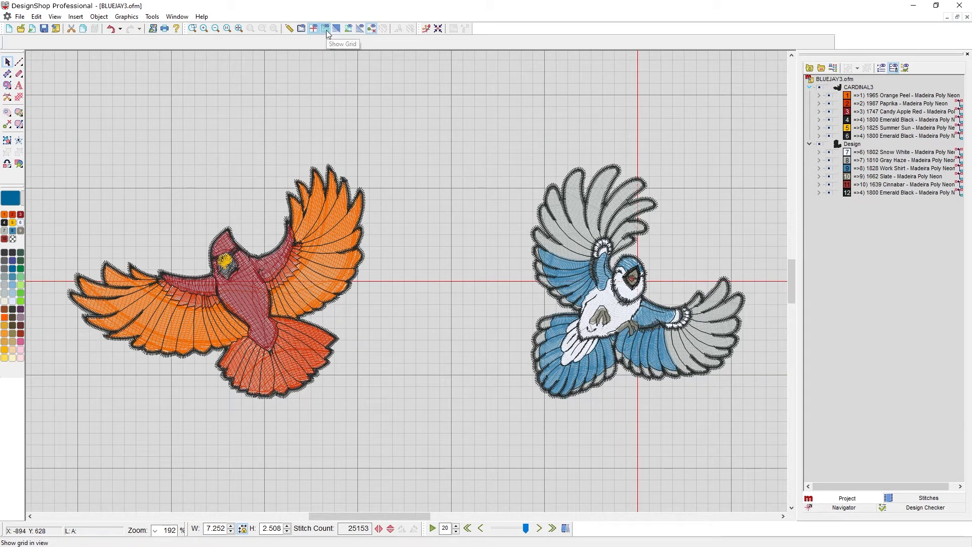
Set the grid subdivisions to 4 in the grid settings
right_click(326, 30)
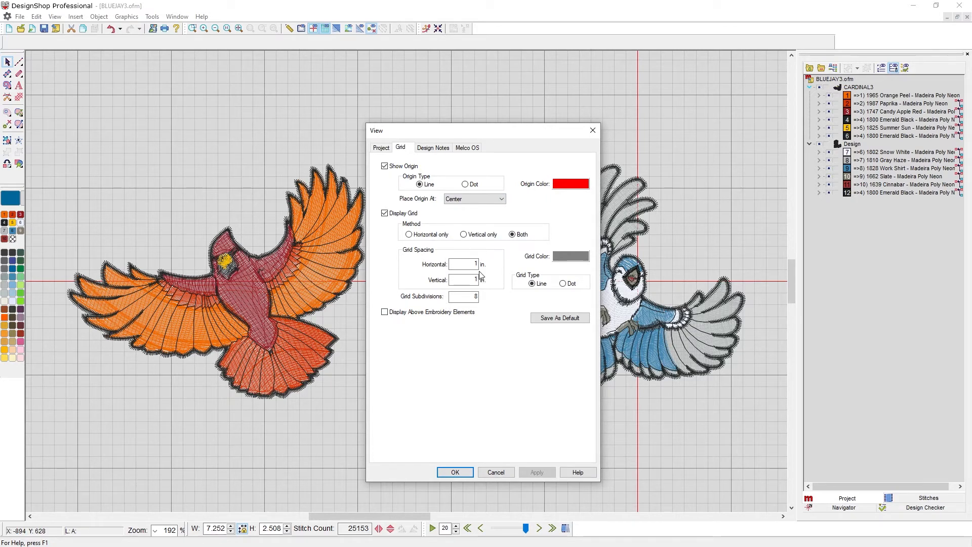
double_click(469, 297)
left_click(535, 472)
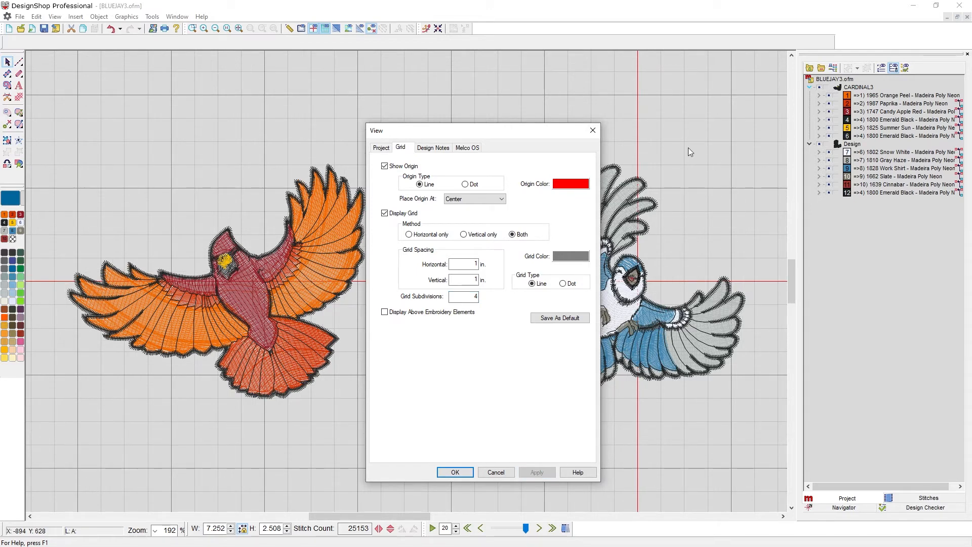
left_click(455, 472)
Hide the grid and origin lines, and turn the 3D stitch view of both birds on and off again
left_click(324, 29)
left_click(314, 28)
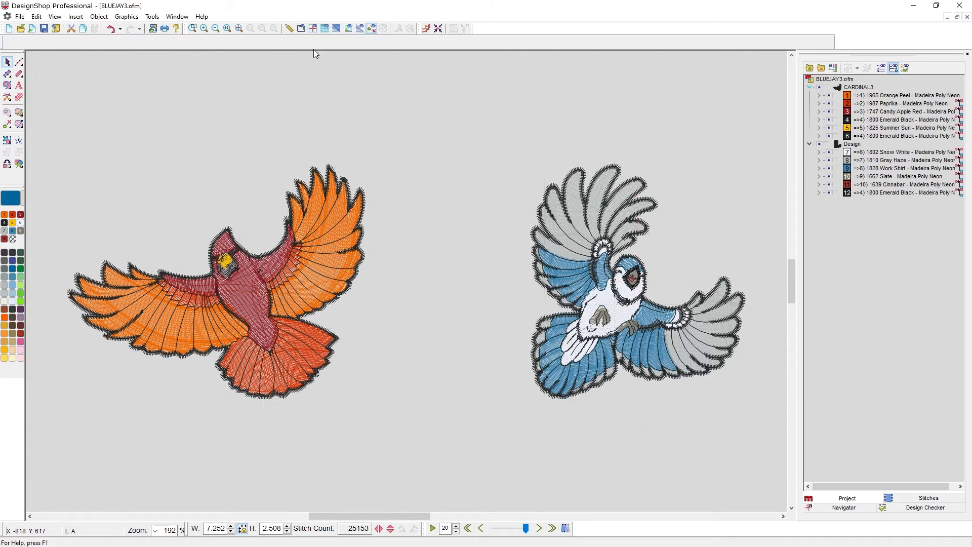
left_click(335, 29)
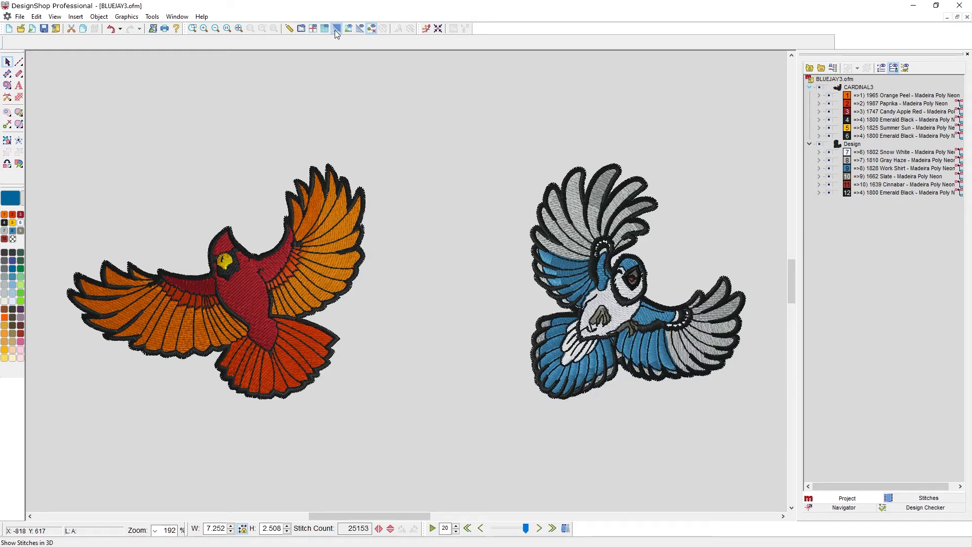
left_click(336, 30)
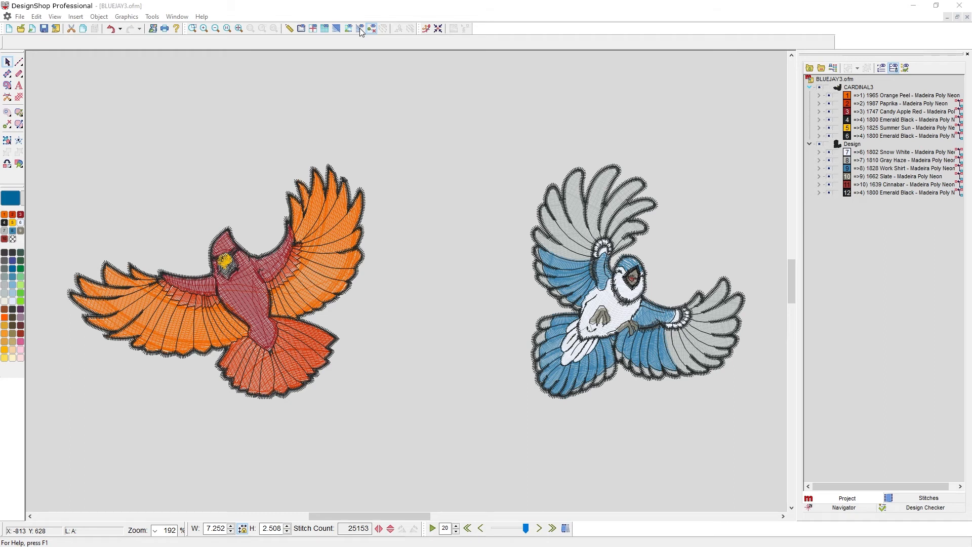
Select the cardinal's head, body, tail and raised wing, and toggle the display of their stitches off and on again
left_click(360, 28)
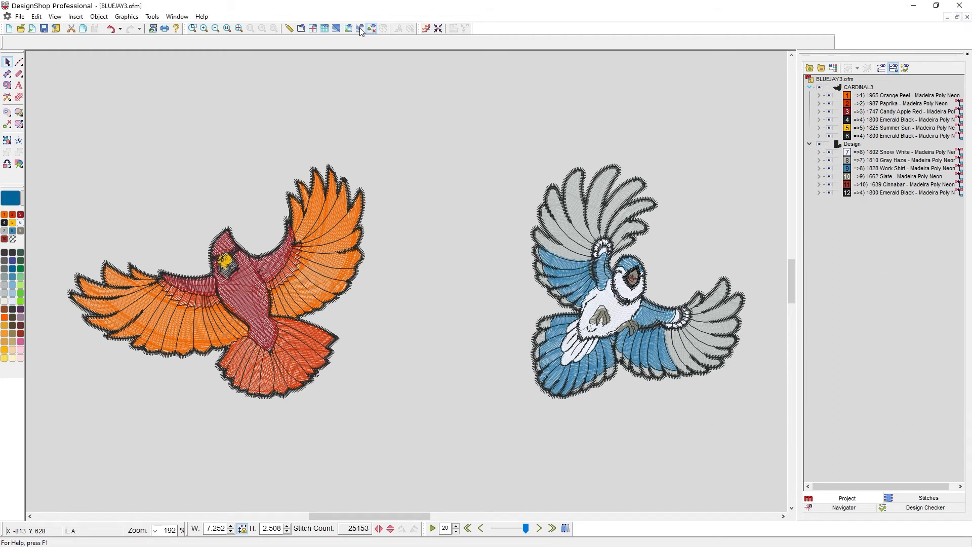
left_click_drag(385, 114, 195, 460)
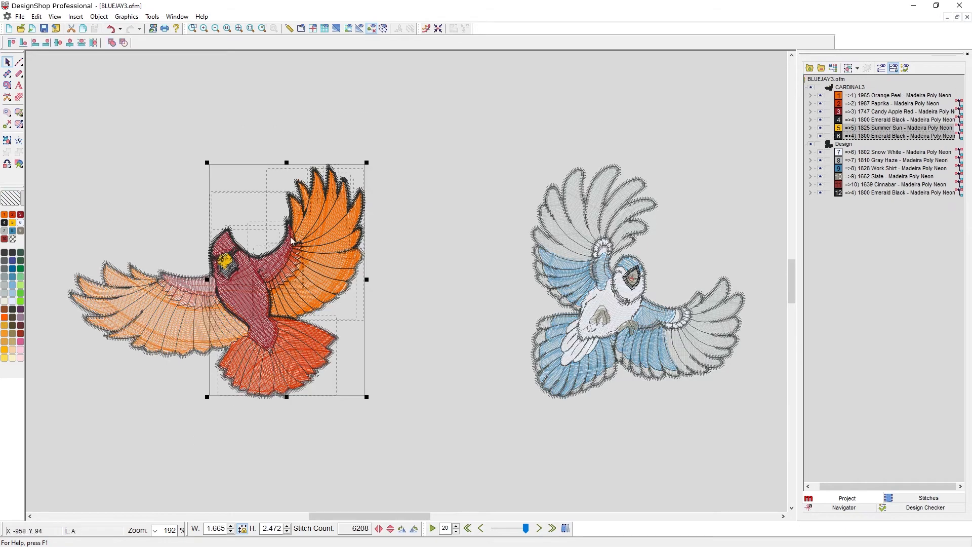
left_click(360, 29)
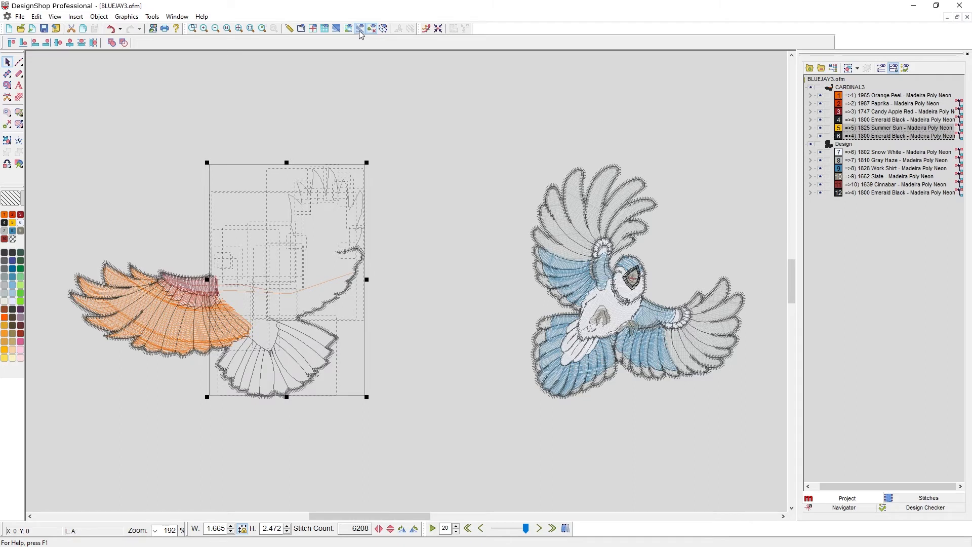
left_click(360, 29)
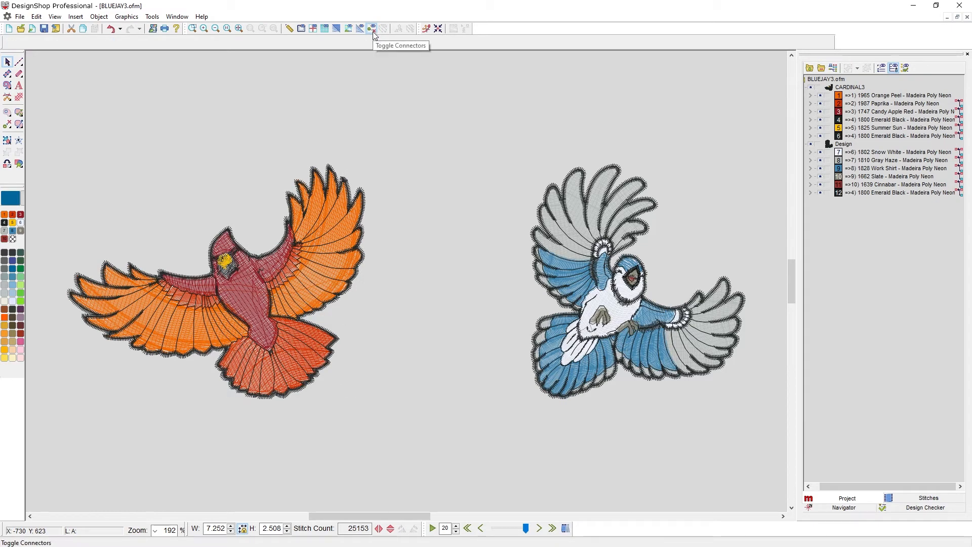
Show the stitches in 3D and zoom in closely on the blue jay's foot and tail feathers
left_click(337, 28)
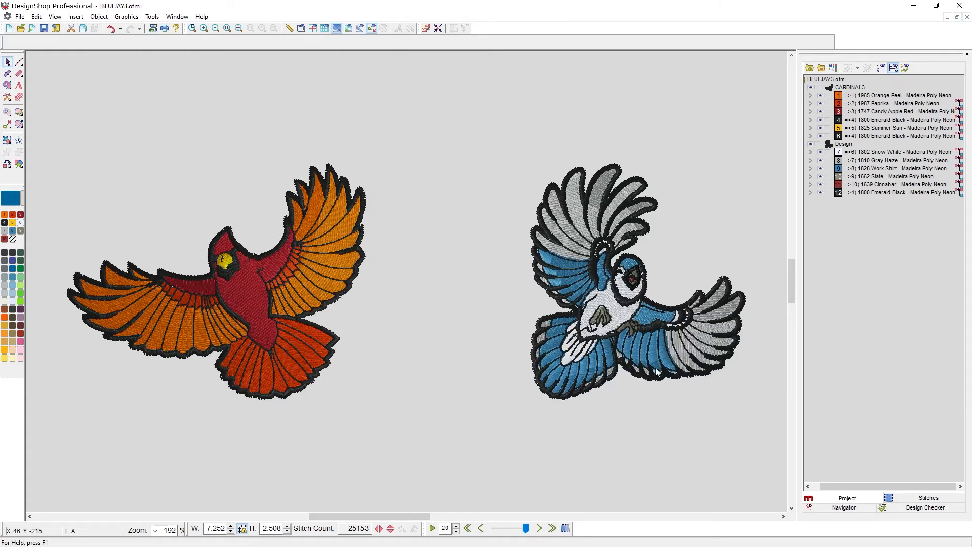
scroll(598, 340, "up", 1)
scroll(598, 340, "up", 4)
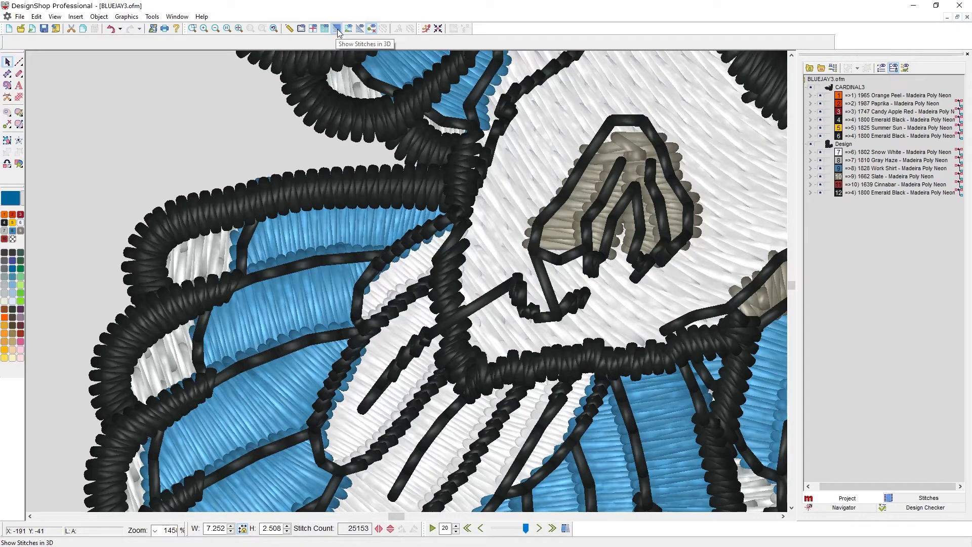
Examine the connectors between Walk Normal Stitch elements 383, 384 and 385 near the foot, toggling the connector display off and on
left_click(536, 237)
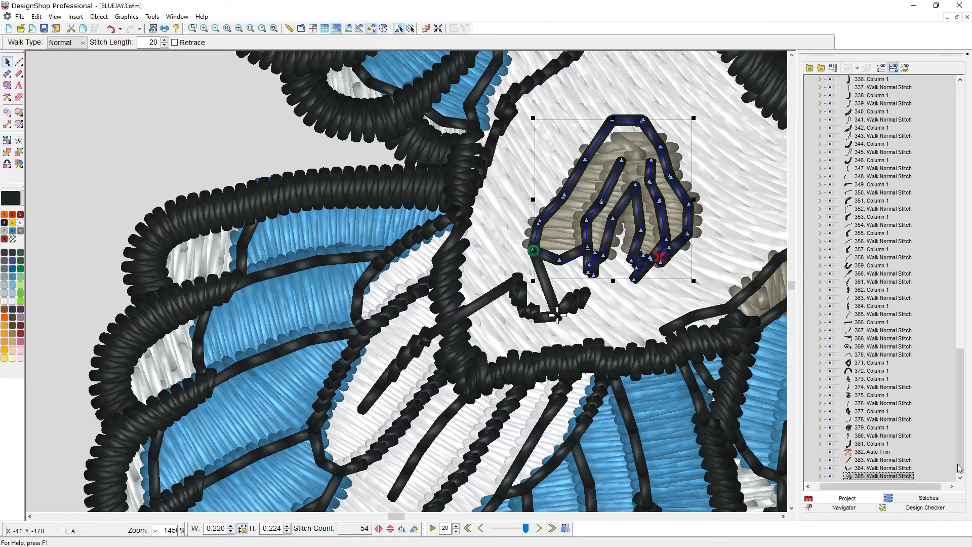
left_click(874, 469)
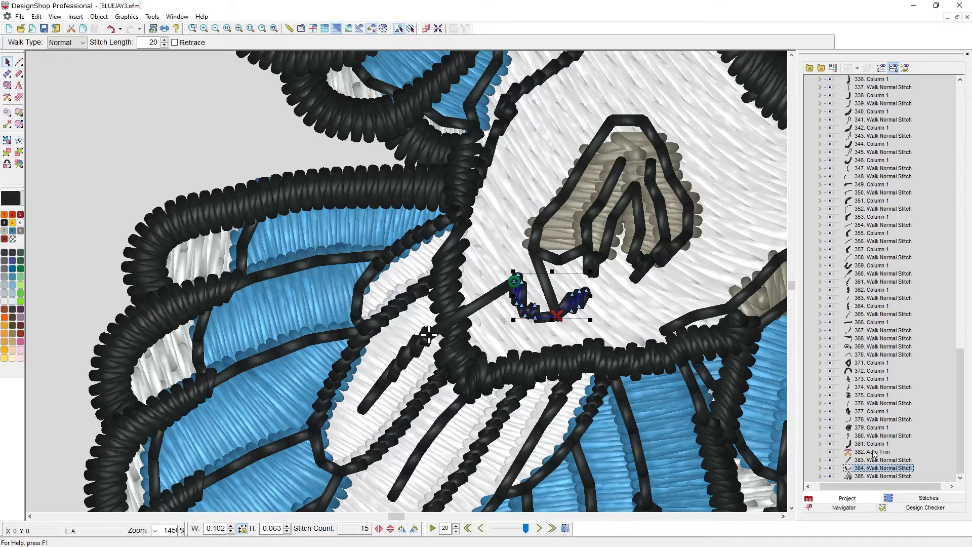
left_click(873, 461)
left_click(876, 469)
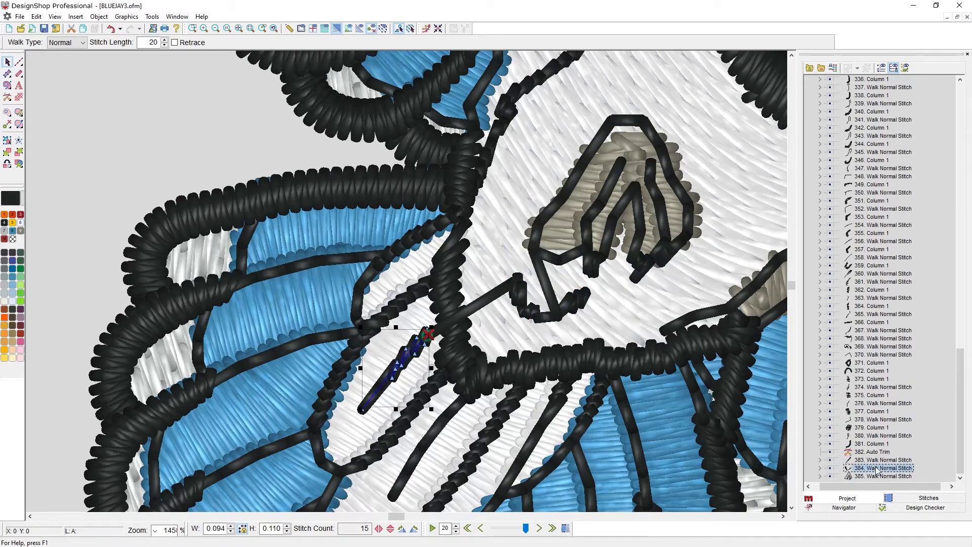
left_click(877, 476)
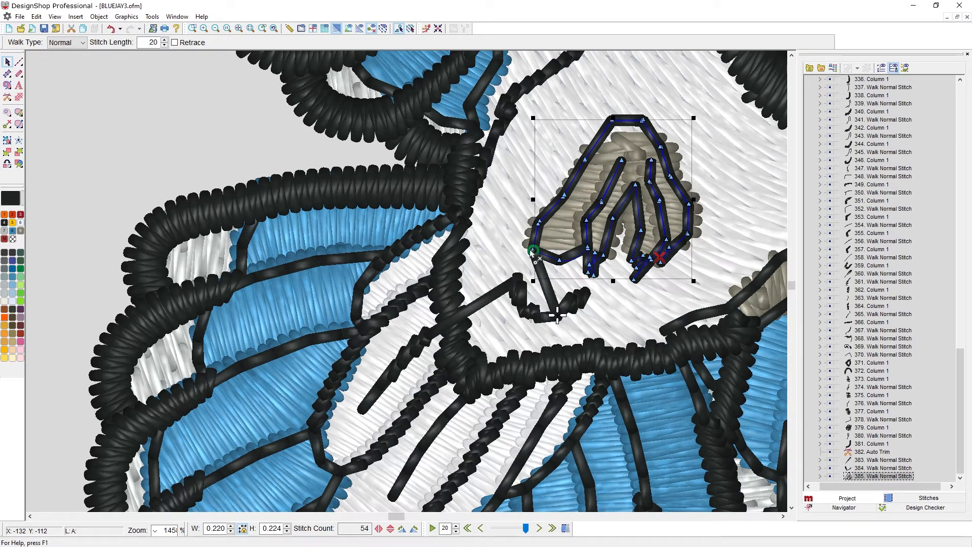
left_click(883, 461)
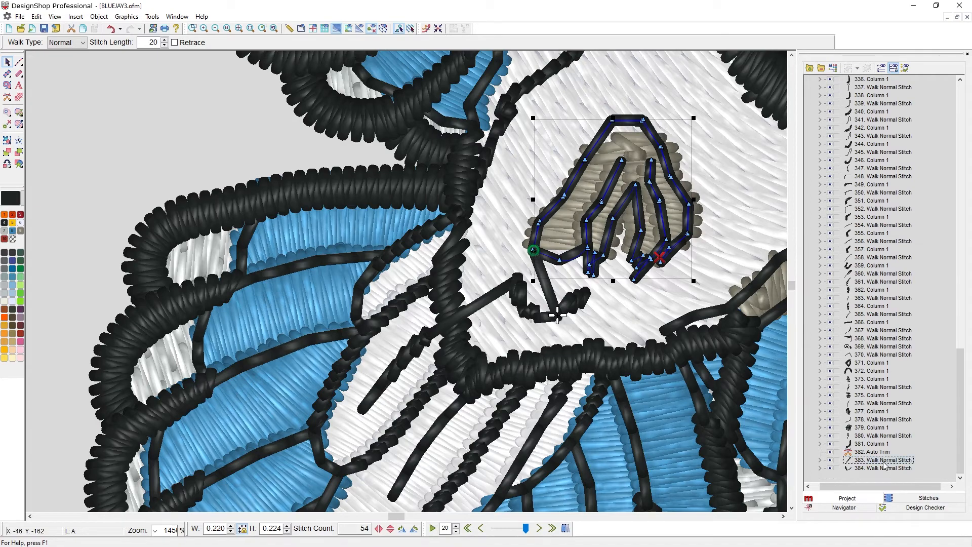
left_click(523, 290)
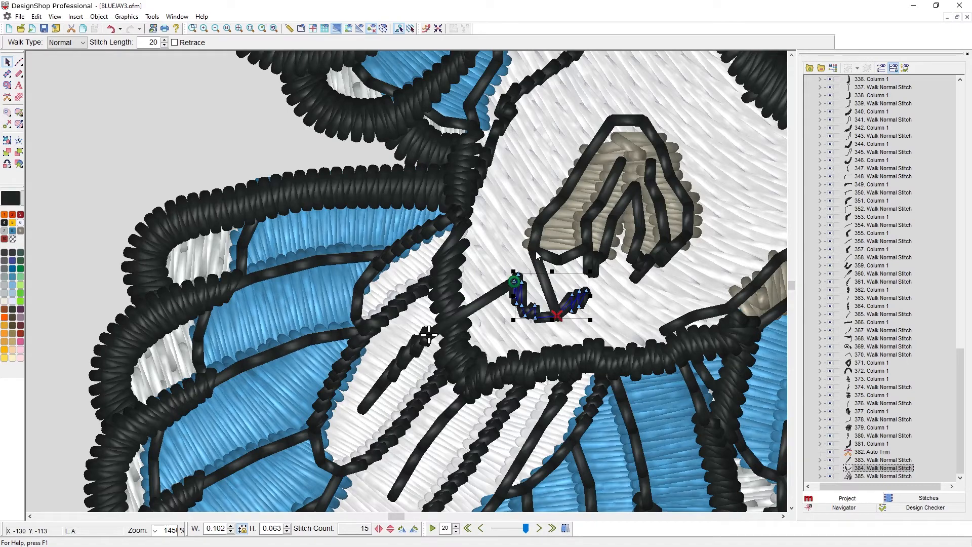
left_click(372, 29)
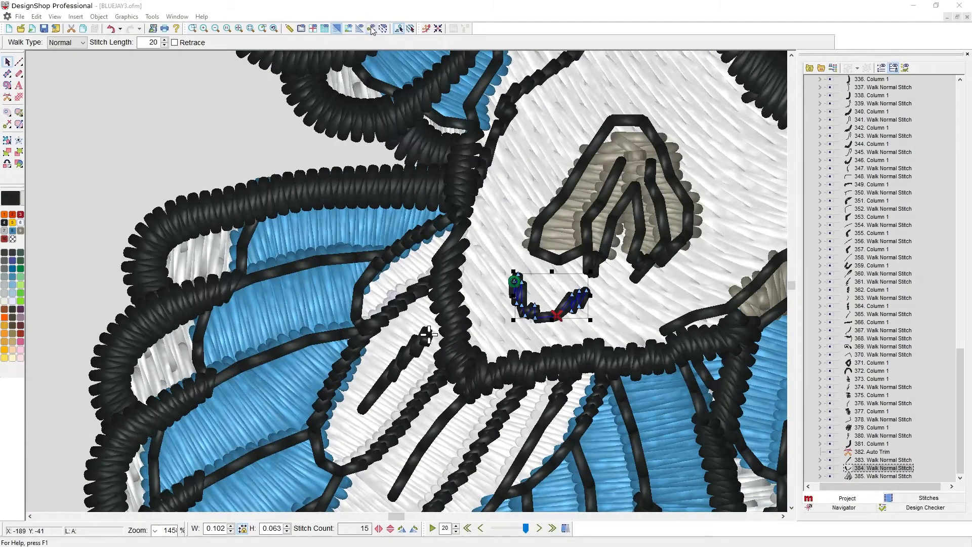
left_click(372, 28)
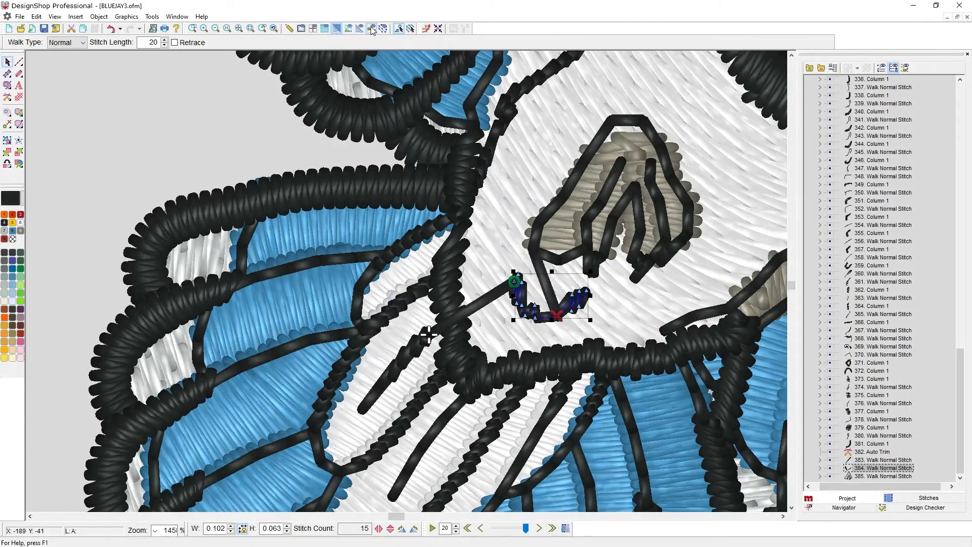
Insert a trim after Walk Normal Stitch element 383 and delete that trim again
left_click(862, 463)
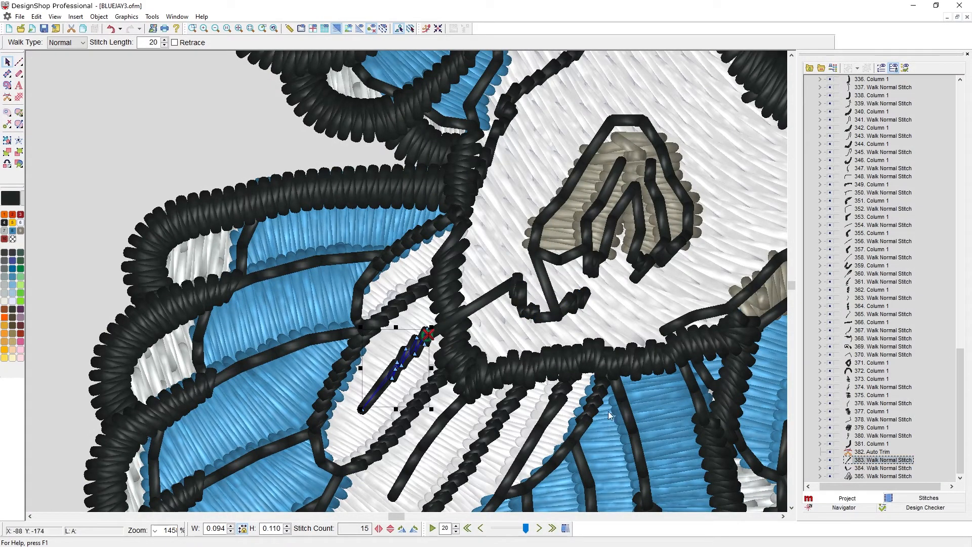
left_click(8, 98)
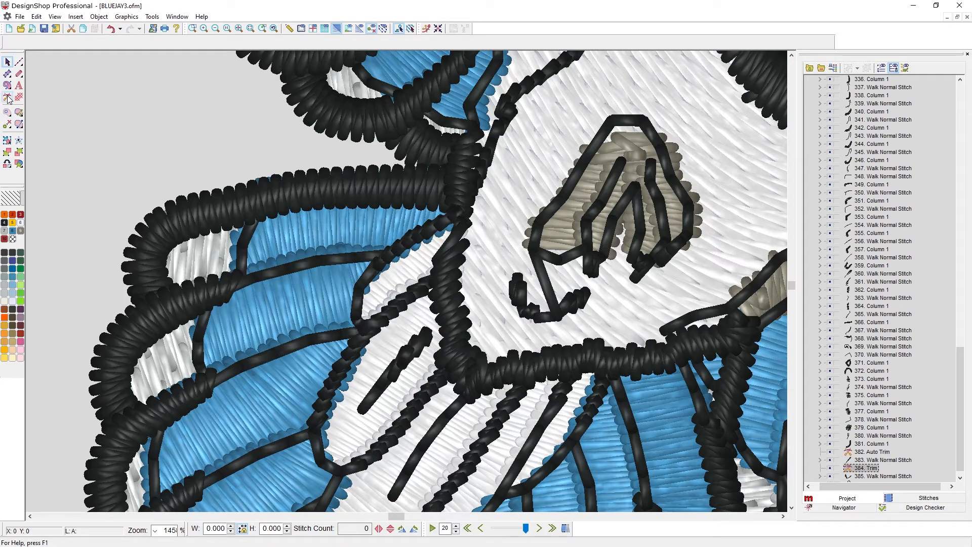
left_click(859, 470)
key("Delete")
Fit both birds in the view, select the whole cardinal and turn on expanded points for it
left_click(239, 29)
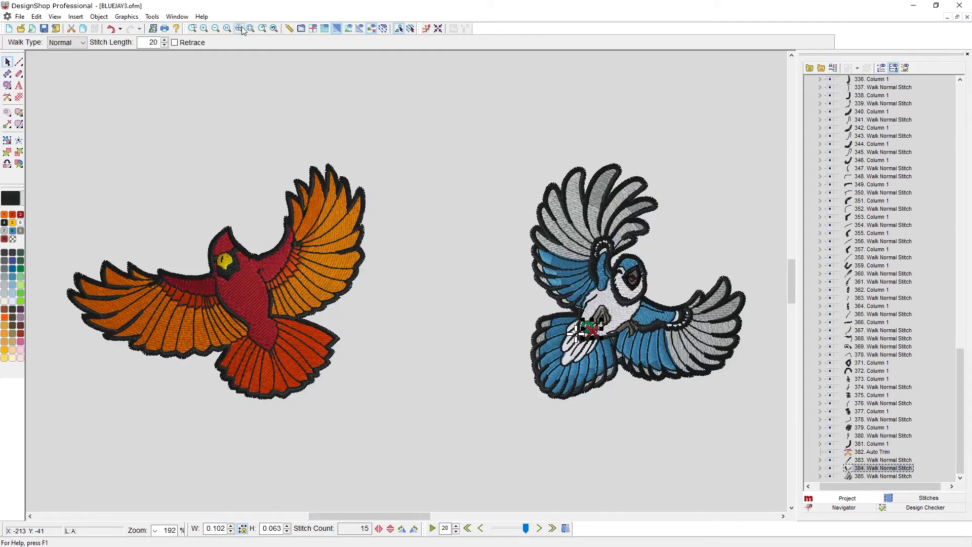
left_click(381, 132)
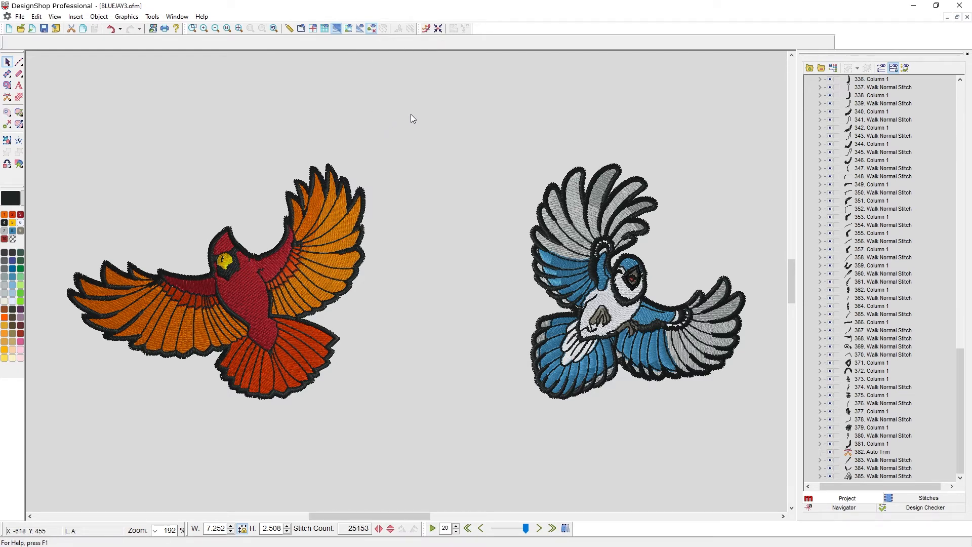
left_click_drag(411, 114, 48, 454)
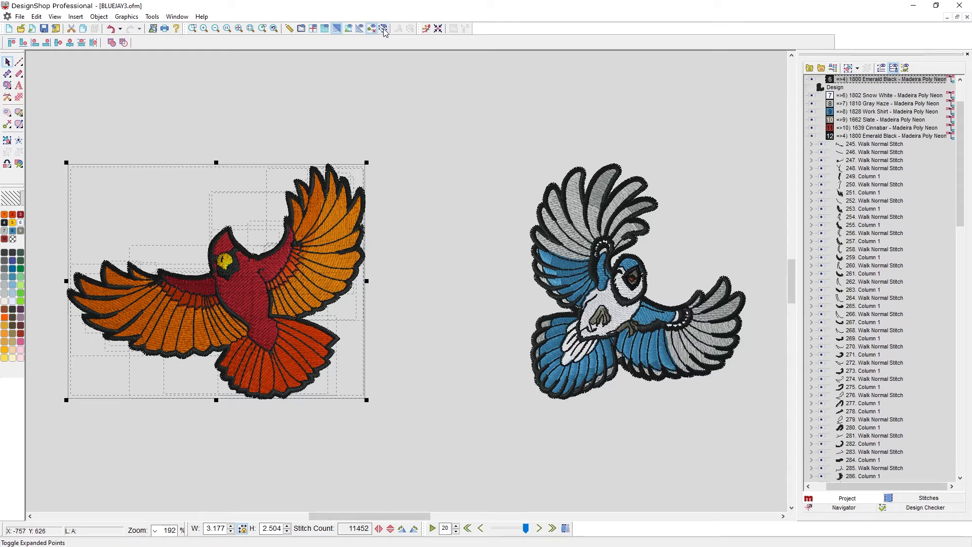
left_click(384, 29)
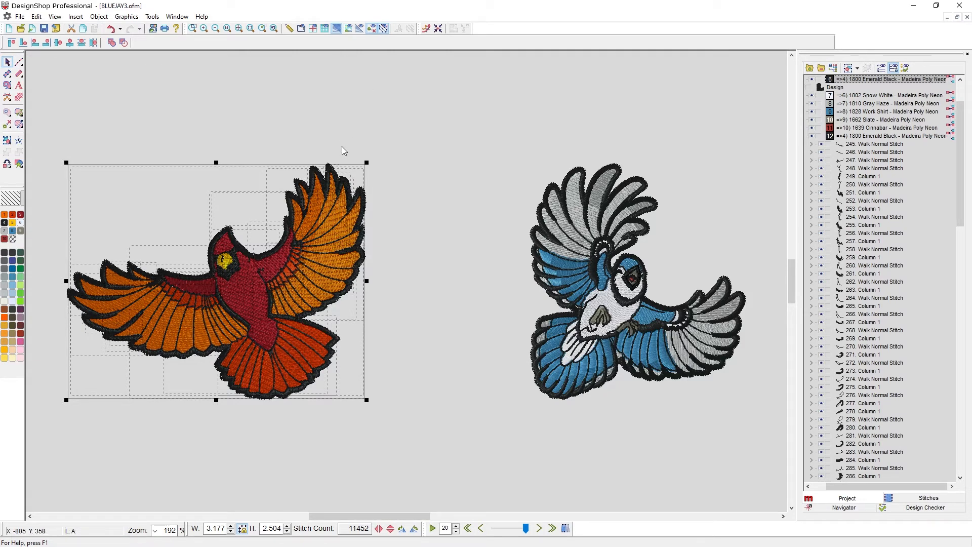
Zoom in on the outer edge of the cardinal's raised wing and turn off the 3D stitch view
scroll(344, 239, "up", 5)
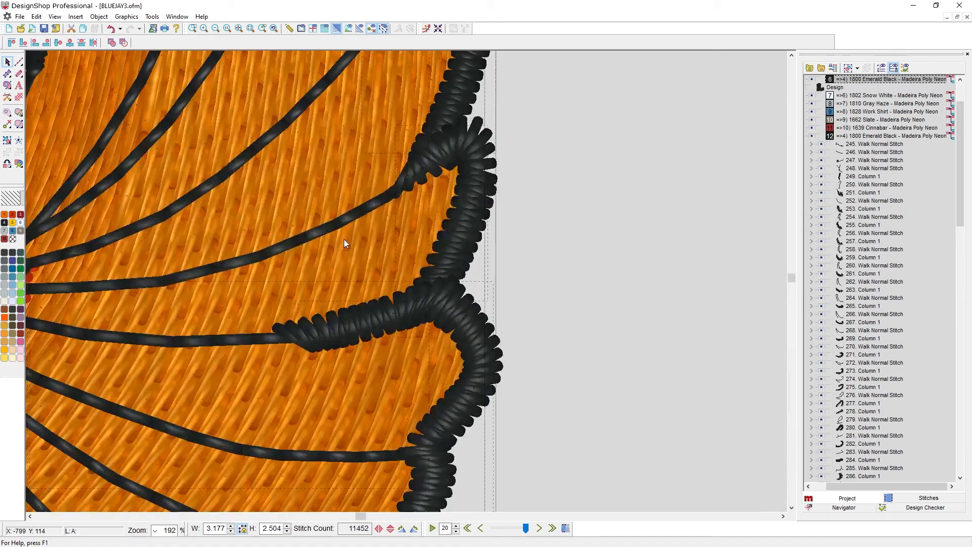
scroll(344, 239, "up", 1)
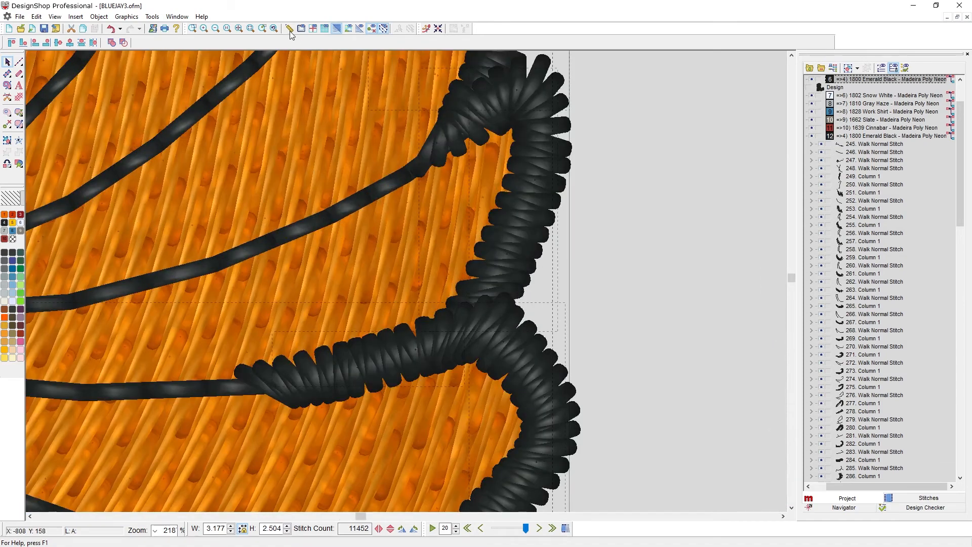
left_click(337, 28)
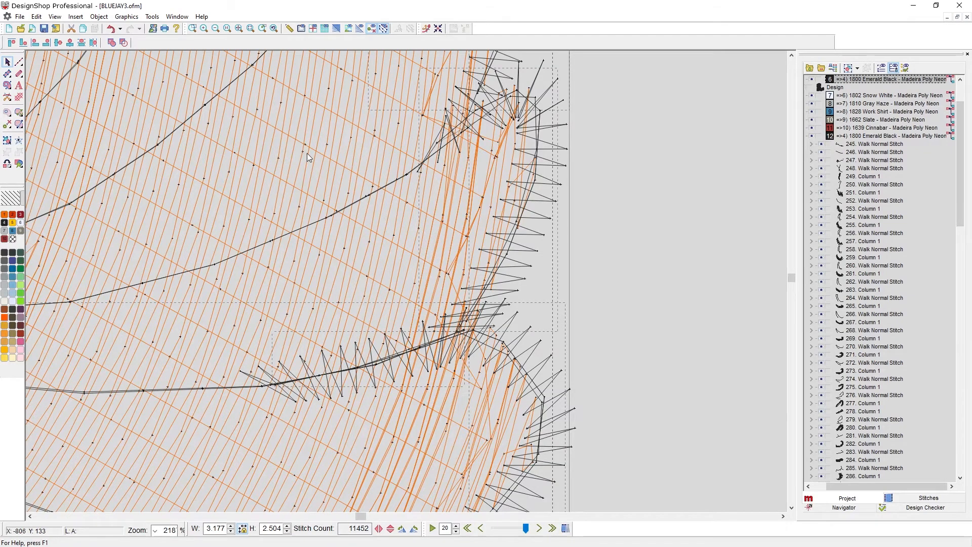
Turn off expanded points for the cardinal and clear the selection
left_click(384, 29)
scroll(366, 197, "down", 5)
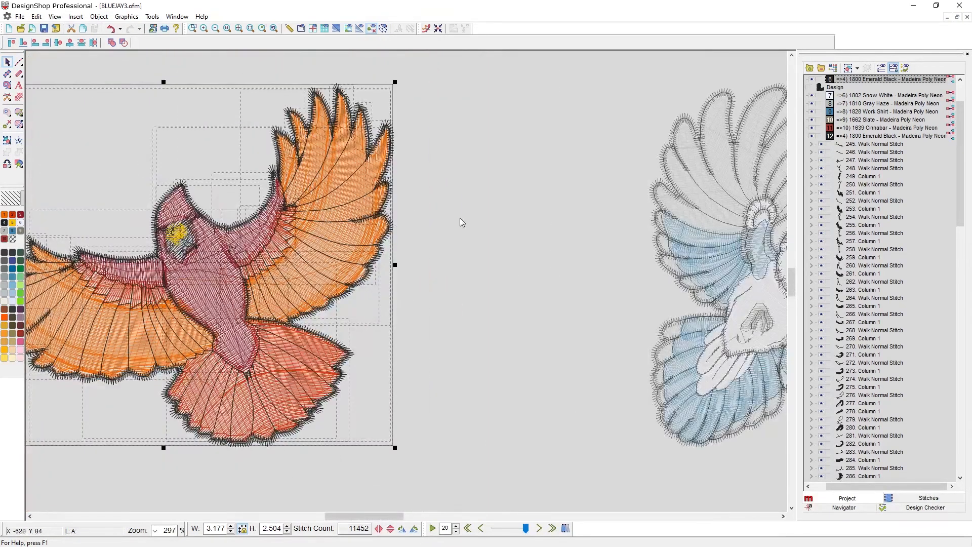
left_click(475, 222)
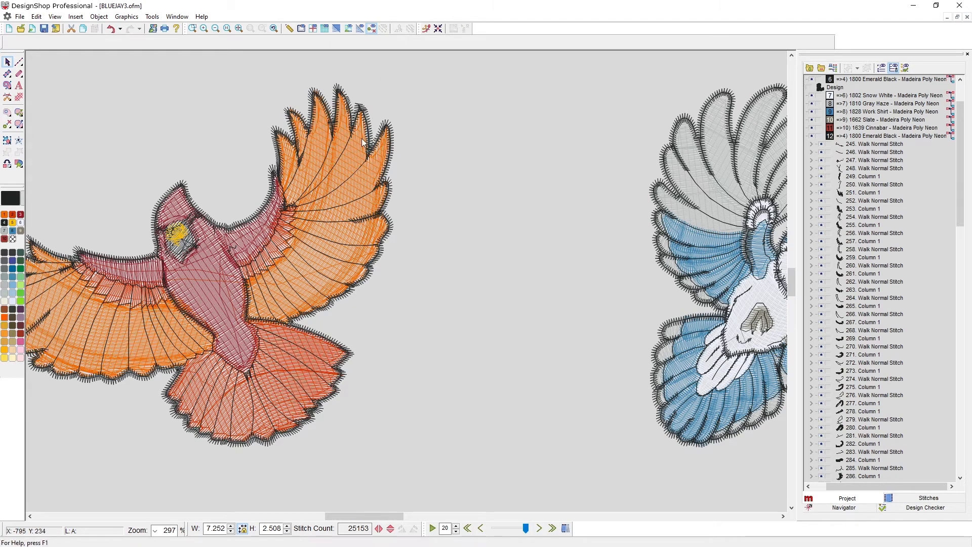
Select the orange fill of the cardinal's raised wing and display its individual stitch points
left_click(348, 166)
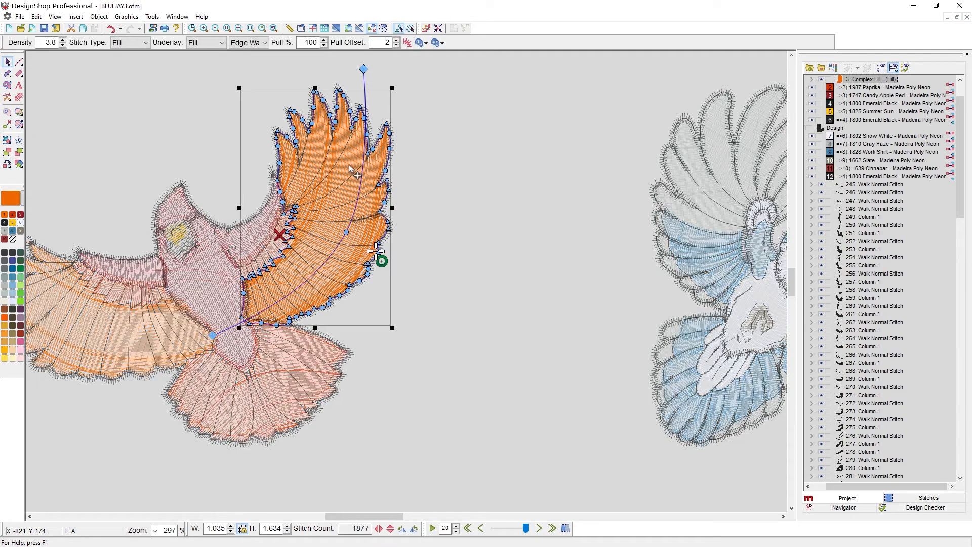
left_click(411, 29)
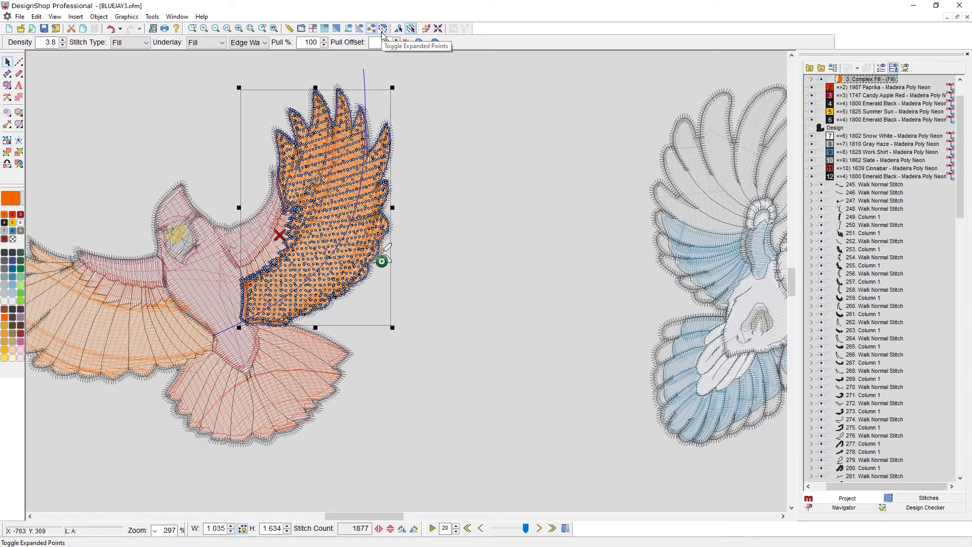
Hide the stitch points of the cardinal's raised wing and clear the selection
left_click(411, 29)
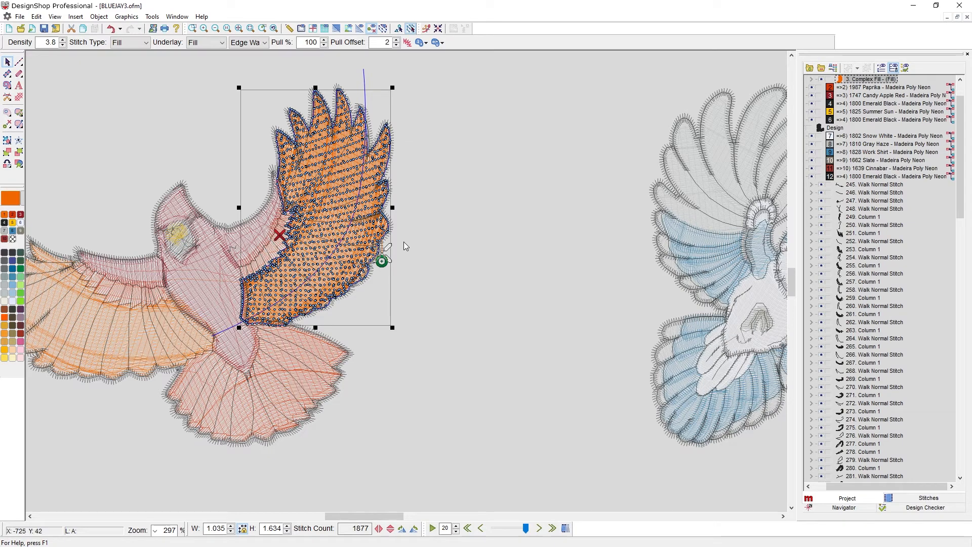
key("ctrl+z")
left_click(430, 179)
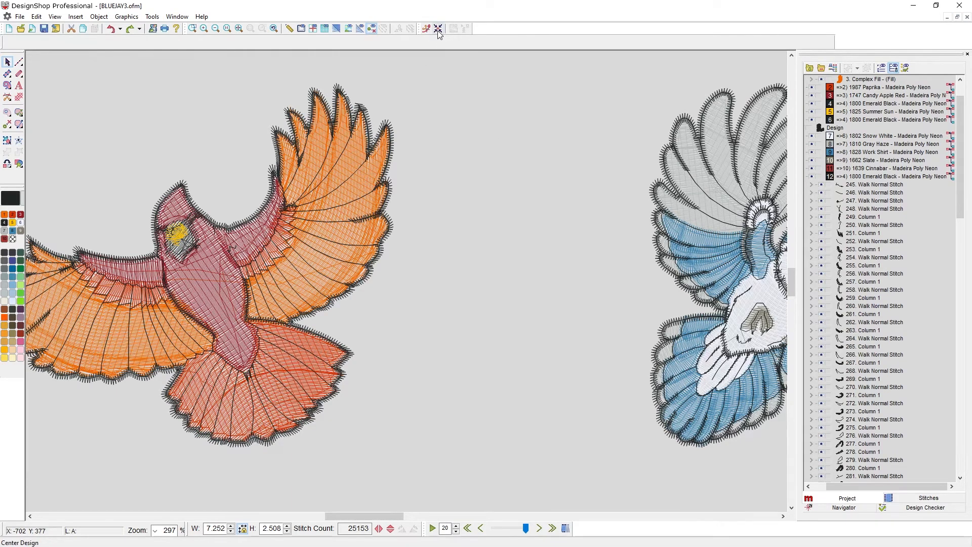
Display the origin lines, centre the two-bird design on them, select both birds to check the centring, and clear the selection
left_click(313, 31)
scroll(421, 254, "down", 5)
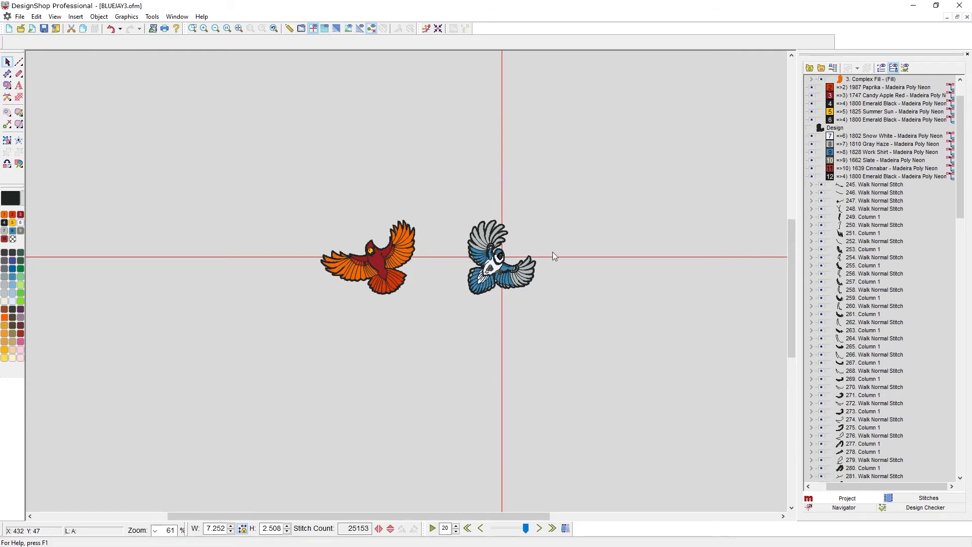
left_click(439, 28)
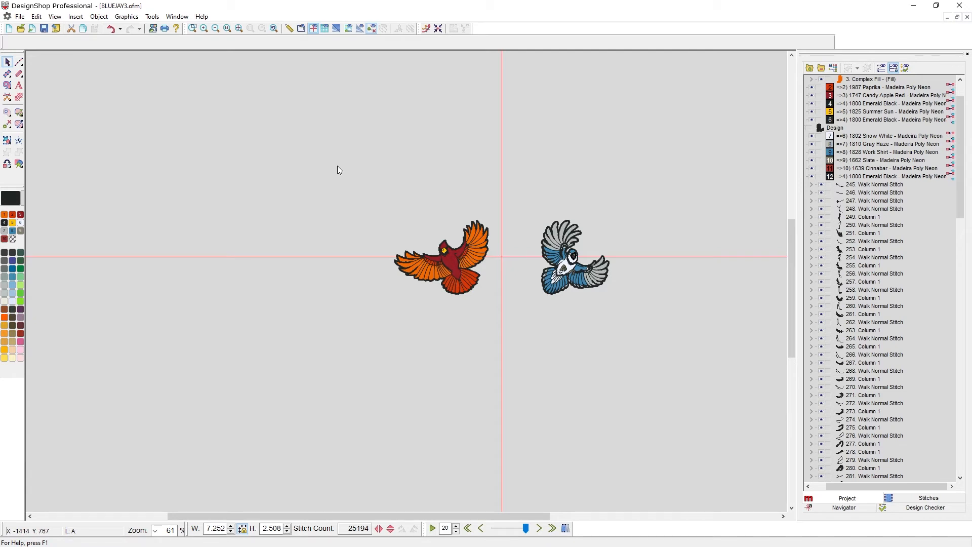
left_click_drag(329, 142, 693, 354)
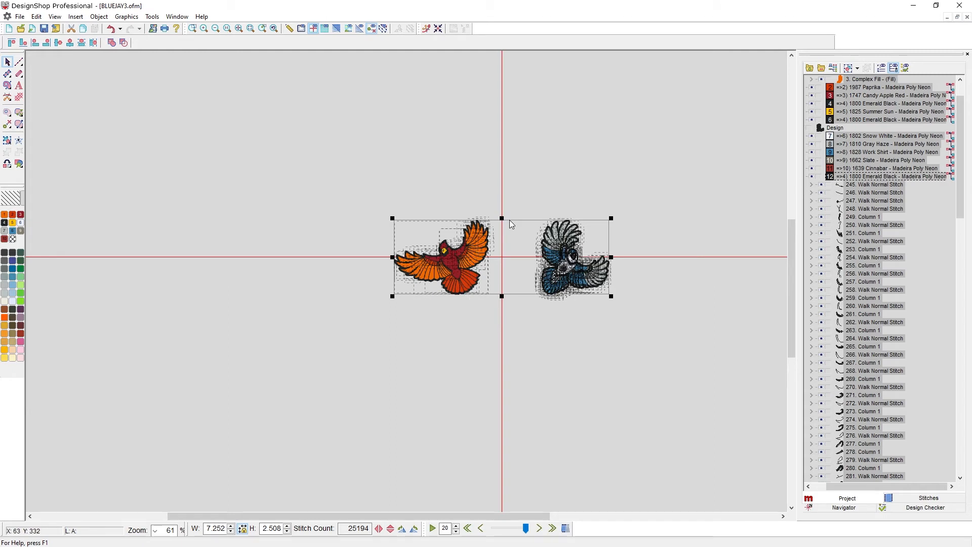
left_click(387, 339)
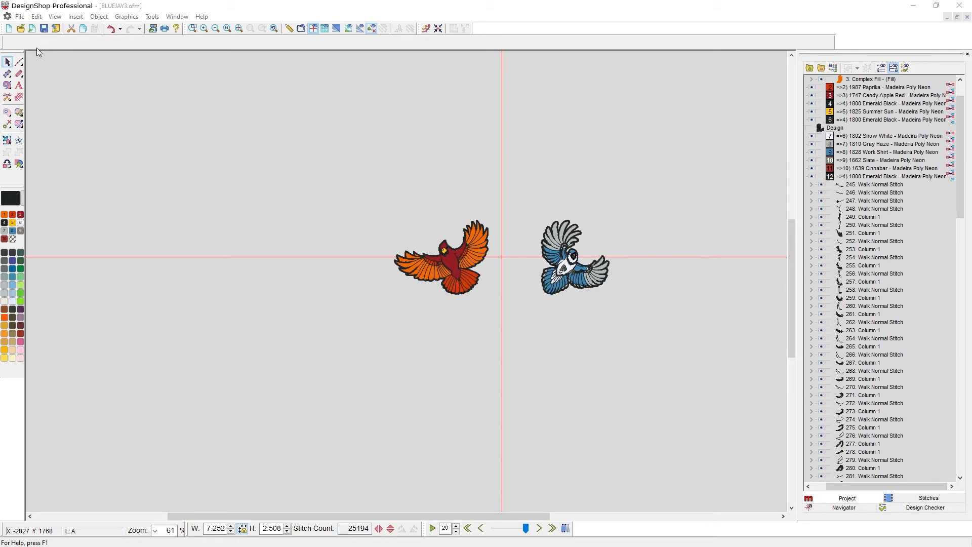
Select the cardinal's red body, sketch a four-point walk stitch line in the empty area far from the birds, and discard it
left_click(448, 256)
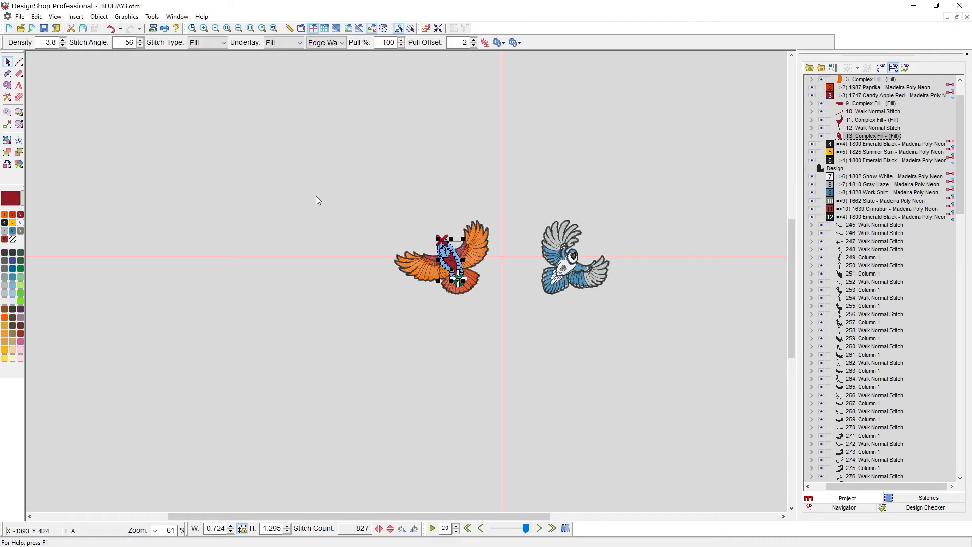
left_click(19, 62)
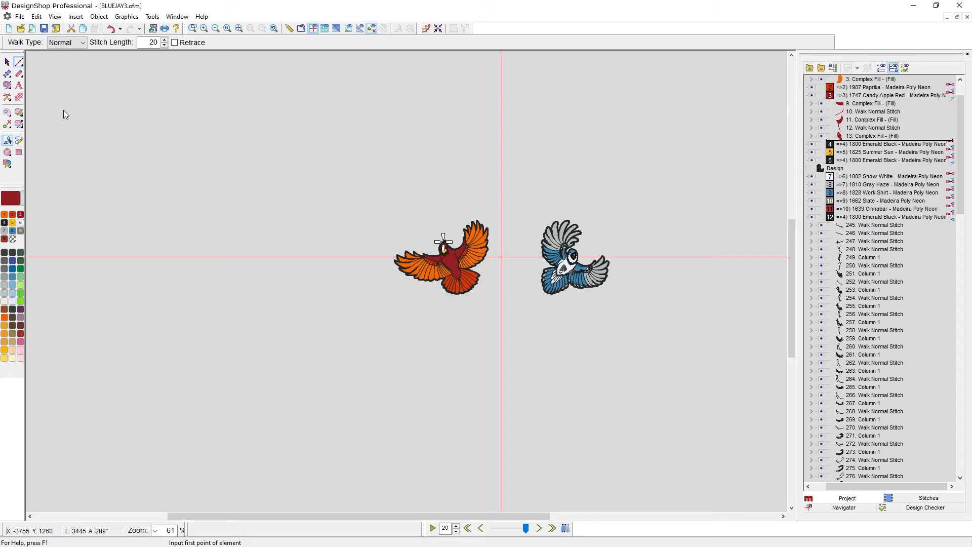
left_click(48, 74)
left_click(82, 119)
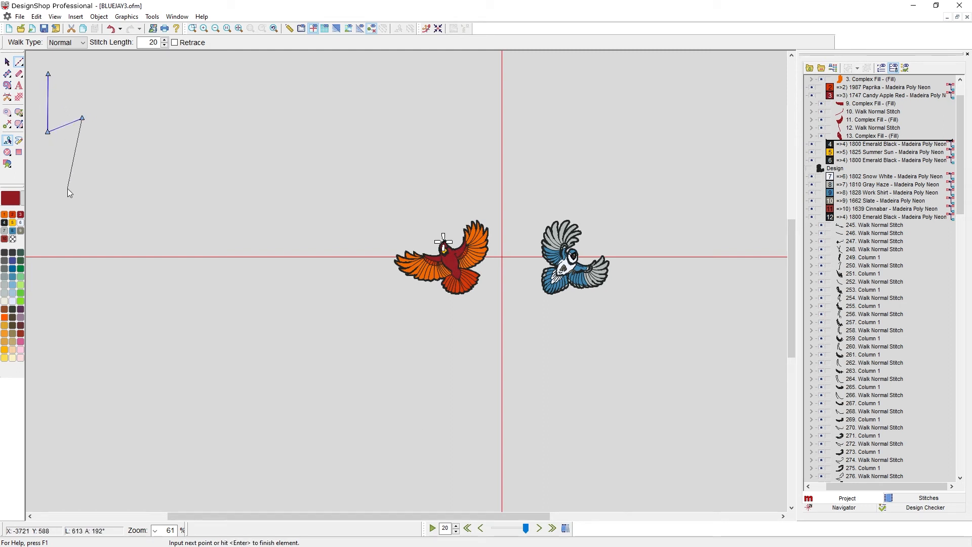
left_click(67, 188)
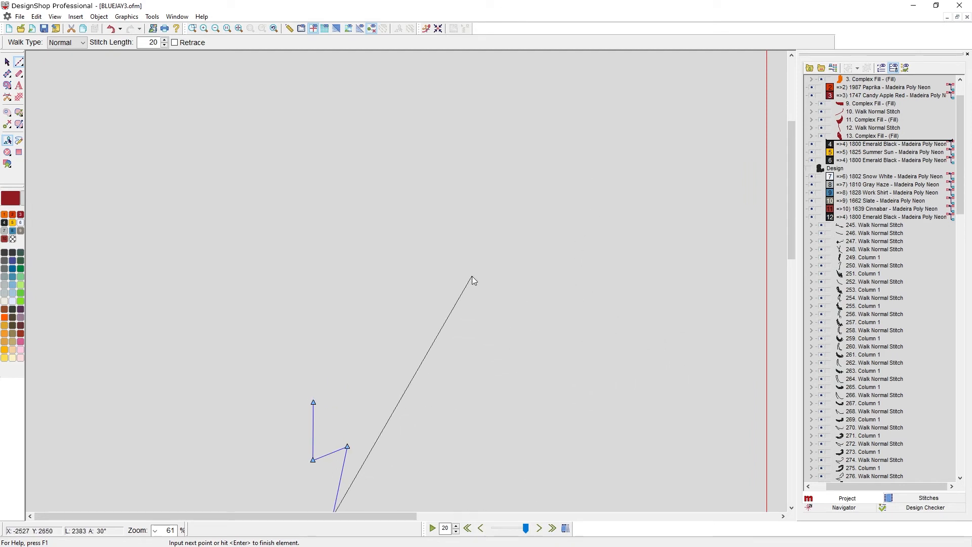
key("Escape")
Sketch another four-point zigzag walk stitch in the empty area above the cardinal, discard it and leave the Walk tool
left_click(479, 383)
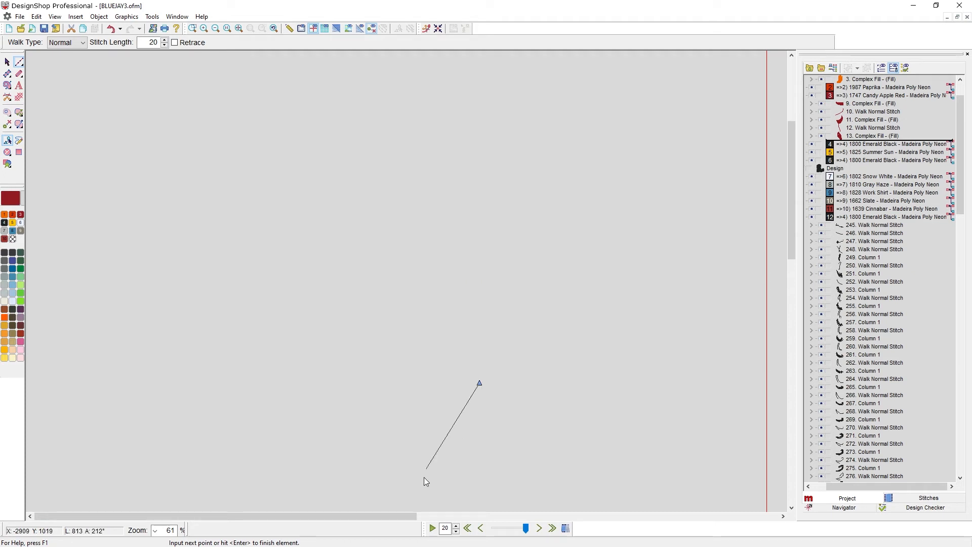
left_click(422, 483)
left_click(495, 423)
left_click(491, 483)
scroll(486, 485, "down", 5)
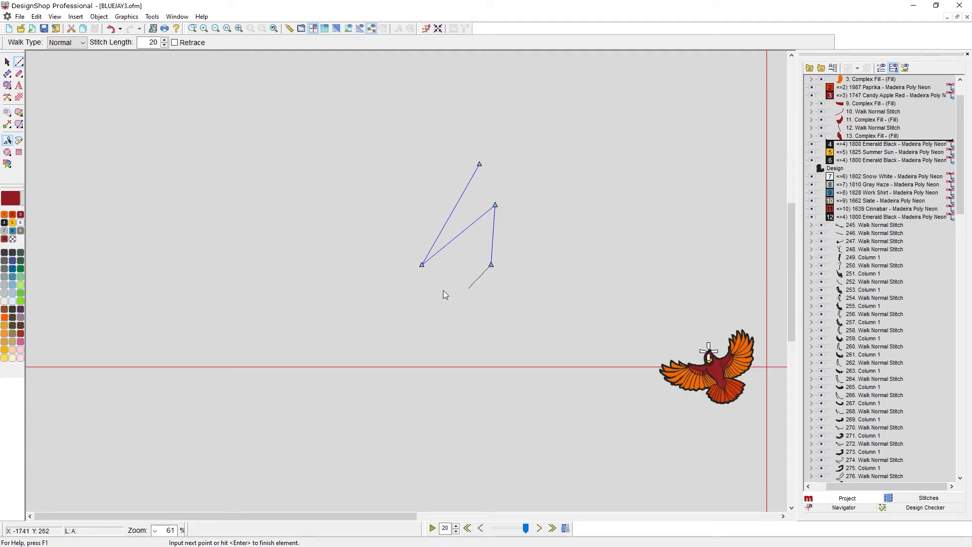
scroll(487, 67, "up", 2)
key("Escape")
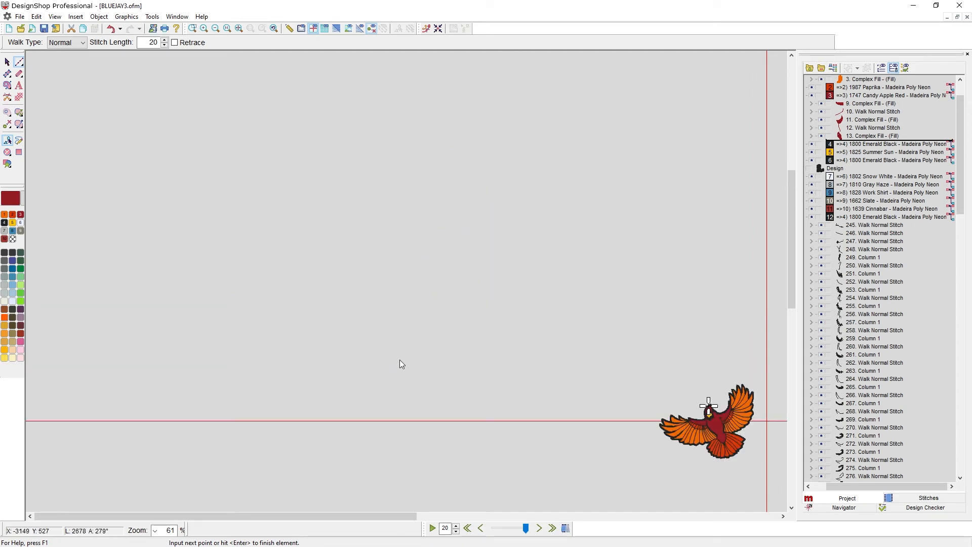
key("Escape")
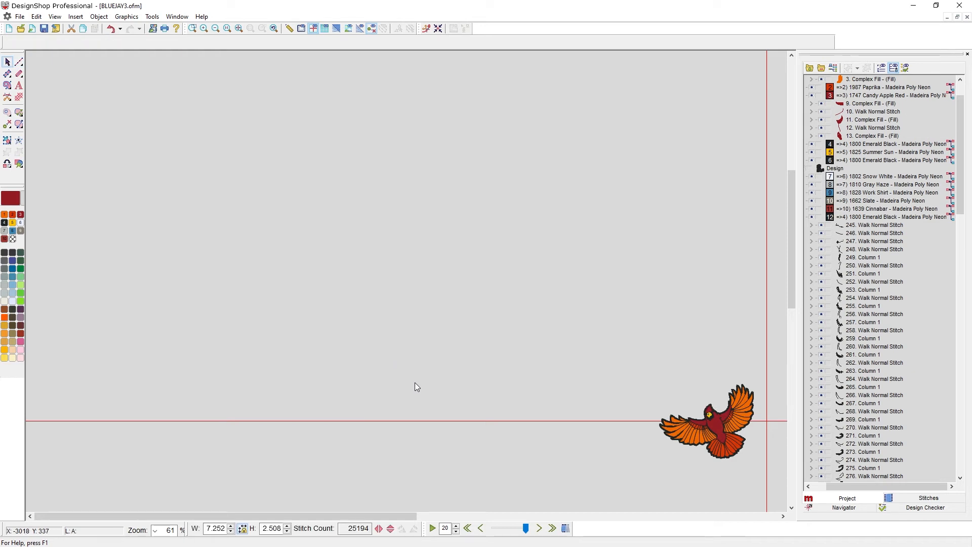
Fit both birds in the view and collapse the project tree to its colour blocks
scroll(435, 403, "right", 5)
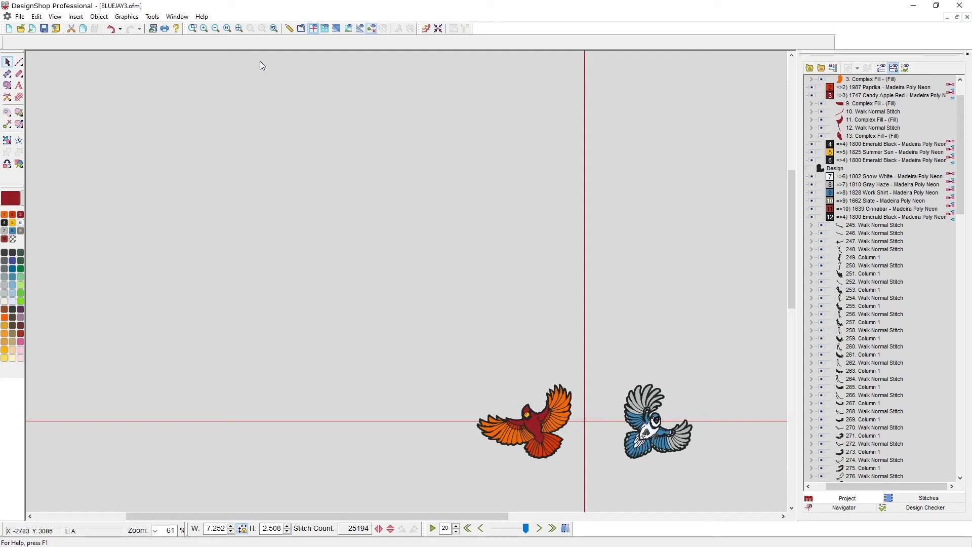
left_click(239, 28)
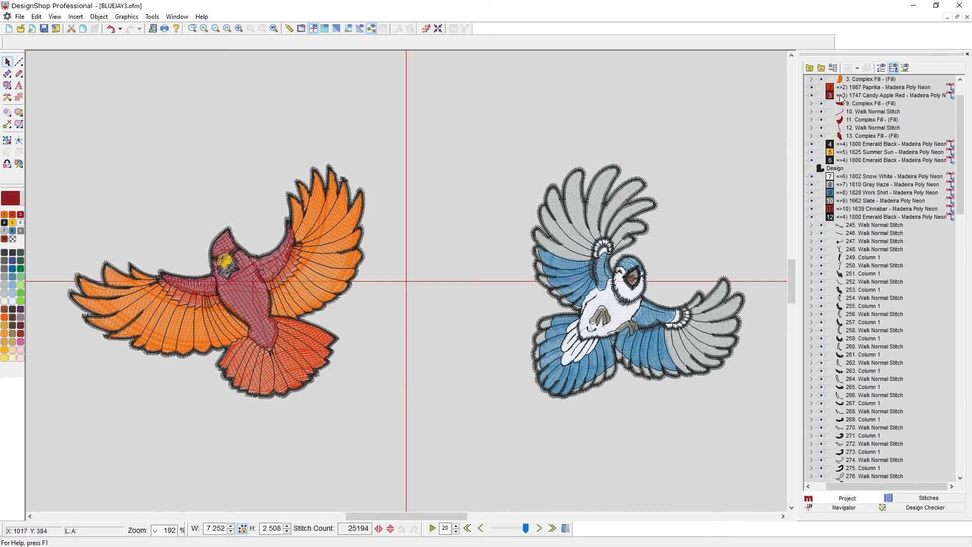
left_click(823, 70)
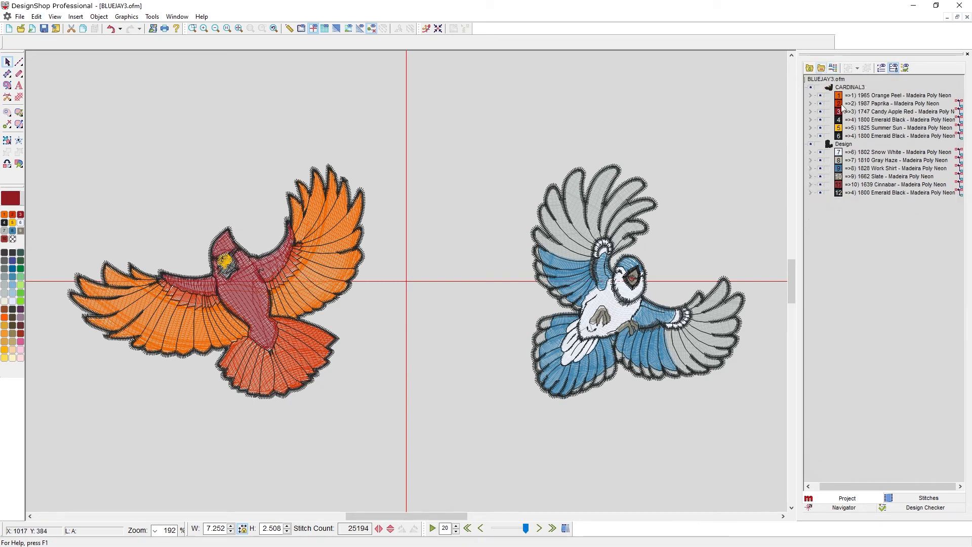
Select the cardinal's two black colour blocks in turn, select the blue jay's black block, and clear the selection
left_click(853, 137)
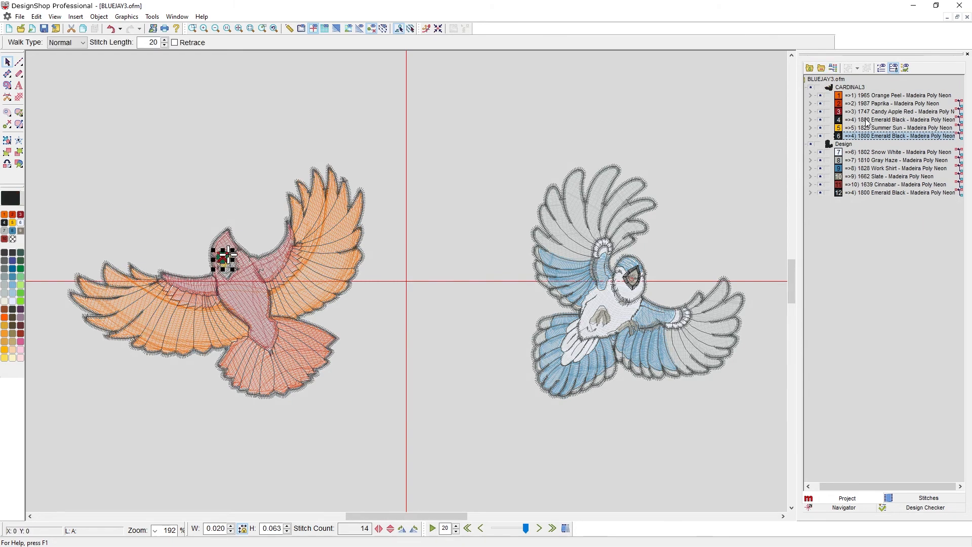
left_click(867, 120)
left_click(878, 193)
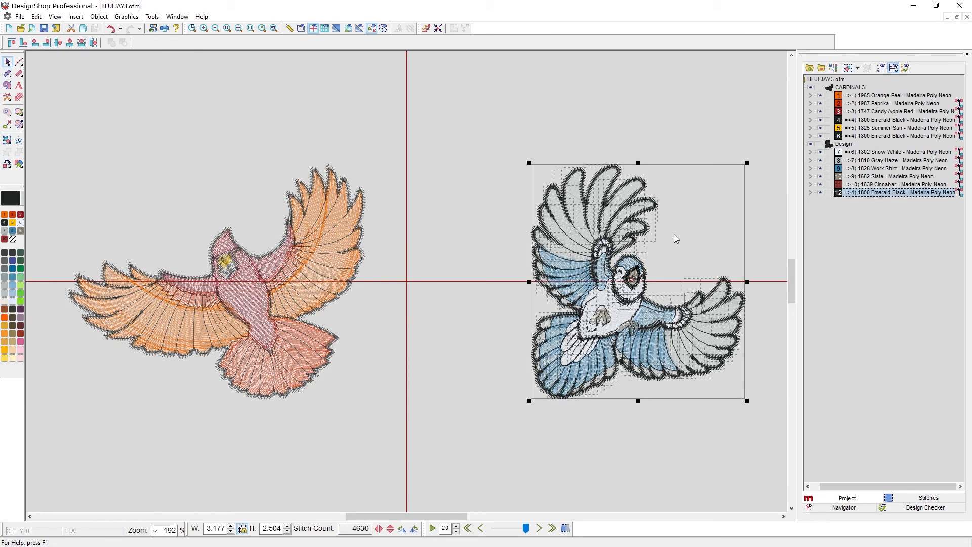
left_click(499, 198)
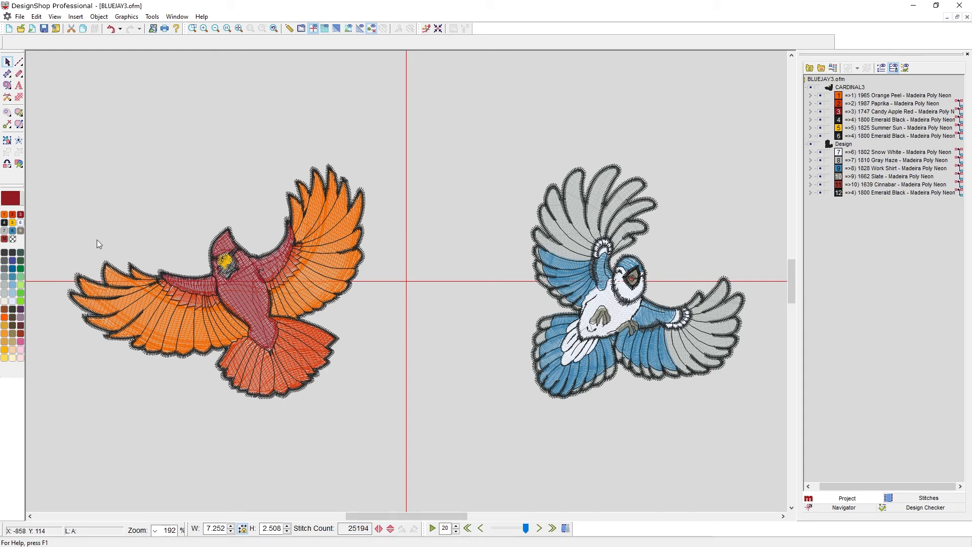
Recolour the cardinal's red body fill with 1850 Fluorescent green, undo the change and clear the selection
left_click(241, 292)
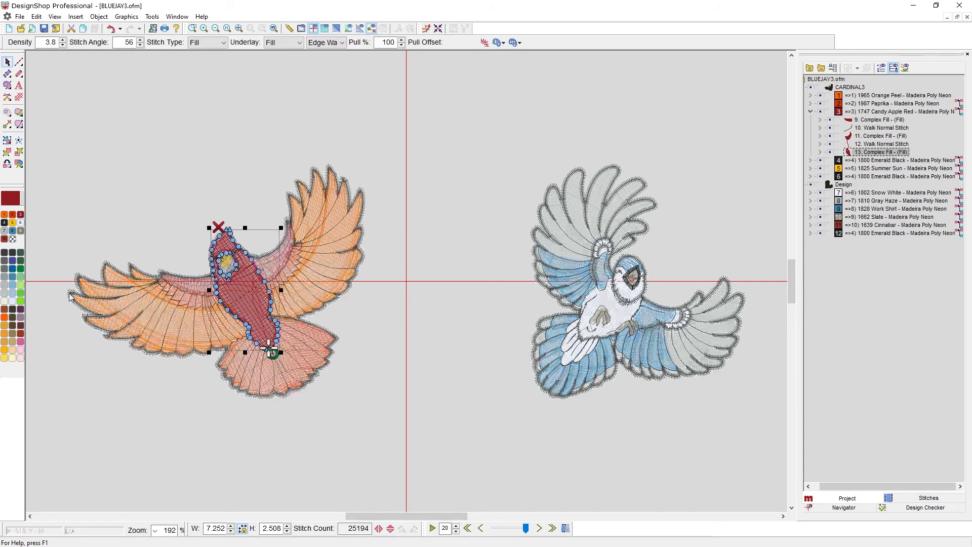
left_click(22, 292)
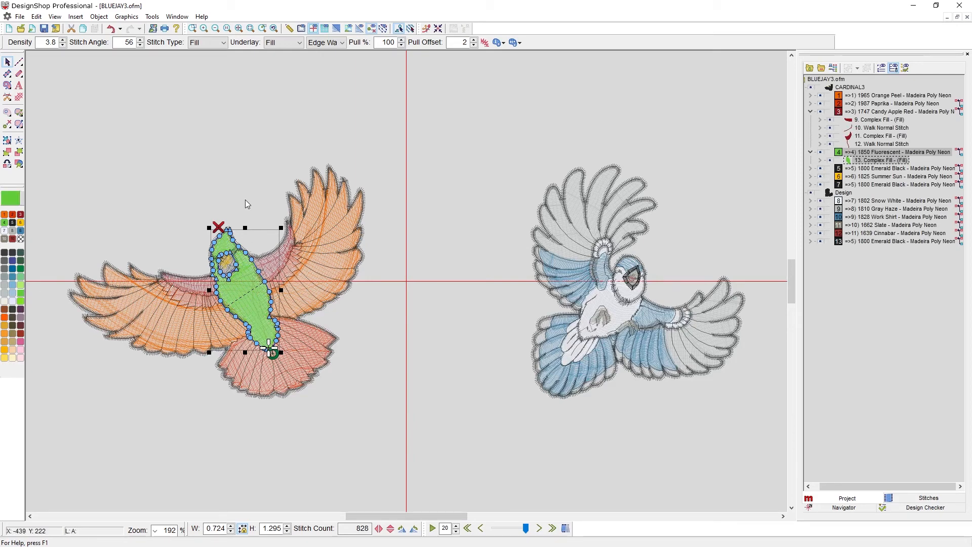
left_click(110, 29)
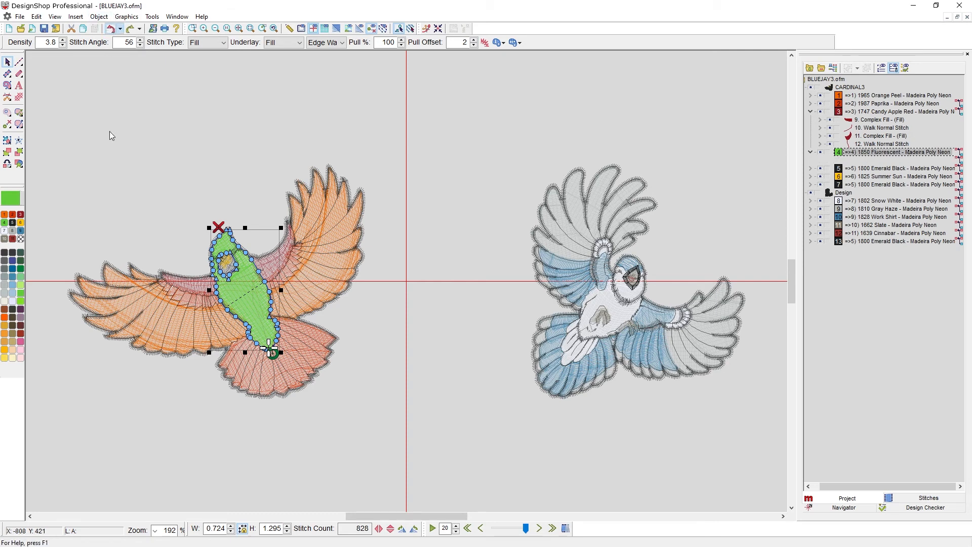
left_click(102, 195)
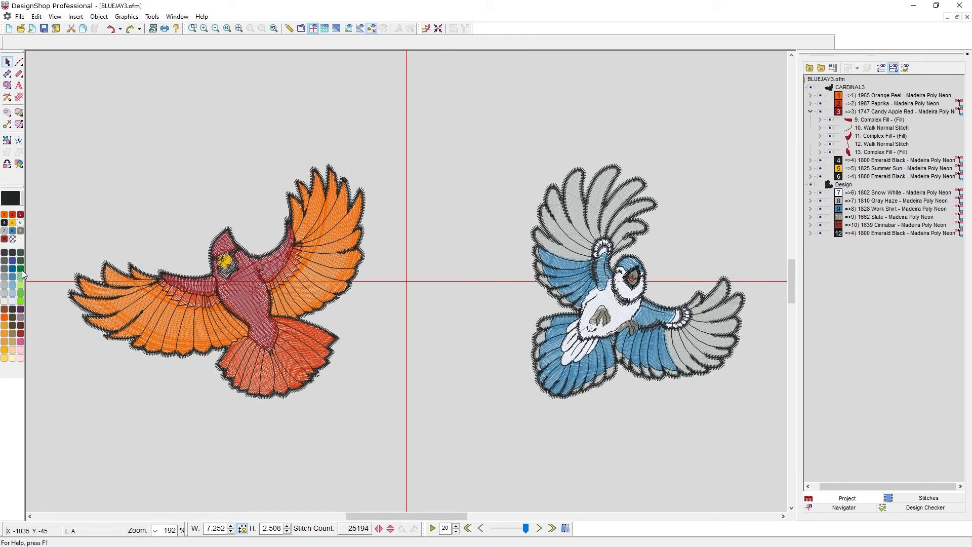
Open the colour settings for the 1702 Spearmint palette swatch and close them without changes
double_click(22, 284)
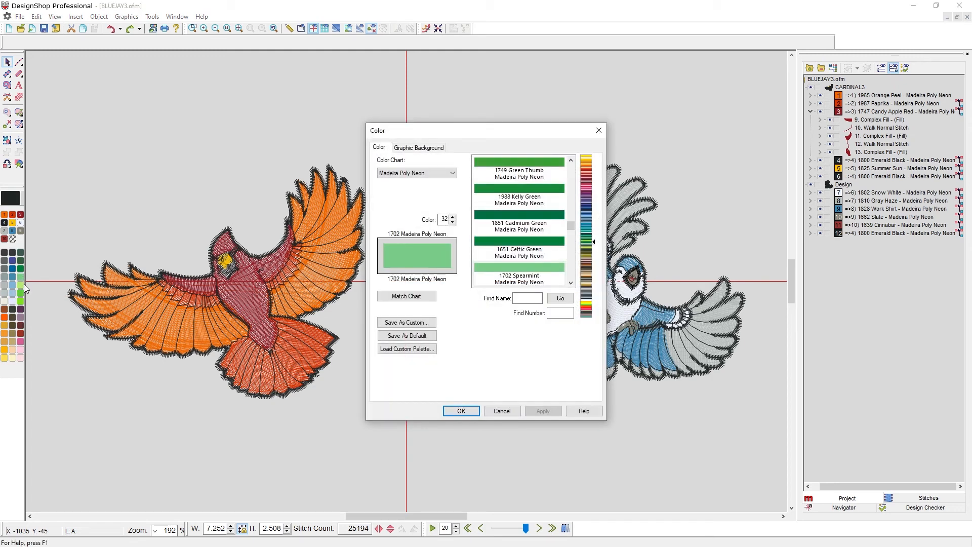
left_click(598, 130)
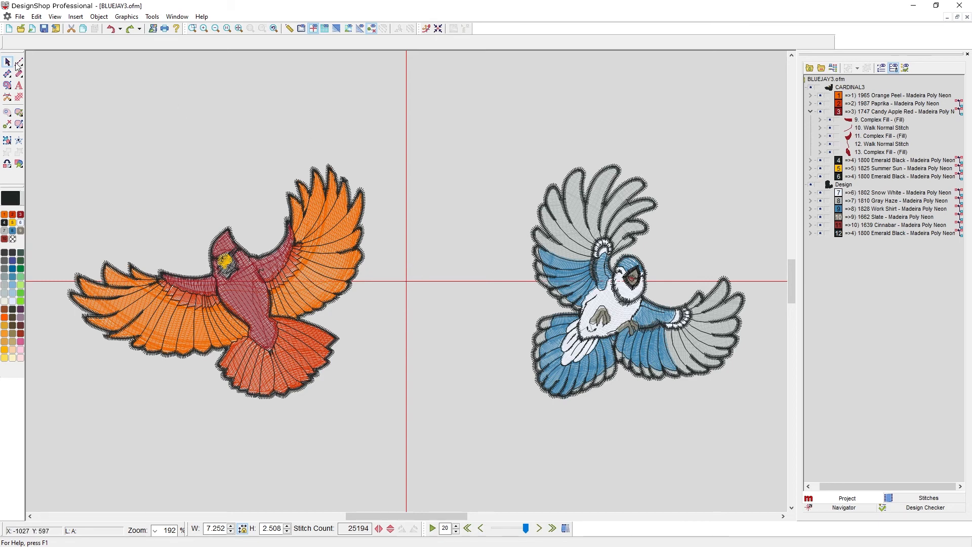
Place a few walk stitch points between the two birds, discard the line and leave the Walk tool
left_click(7, 140)
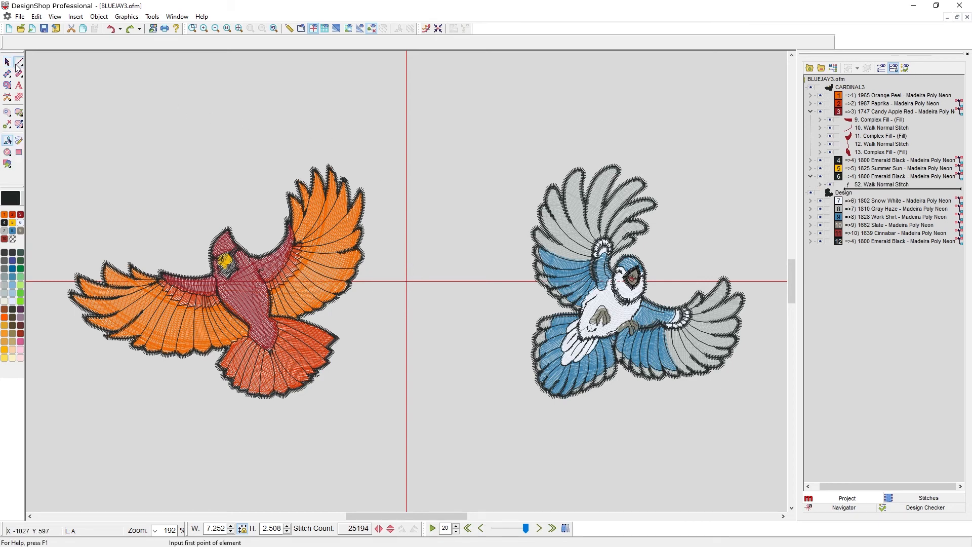
left_click(376, 378)
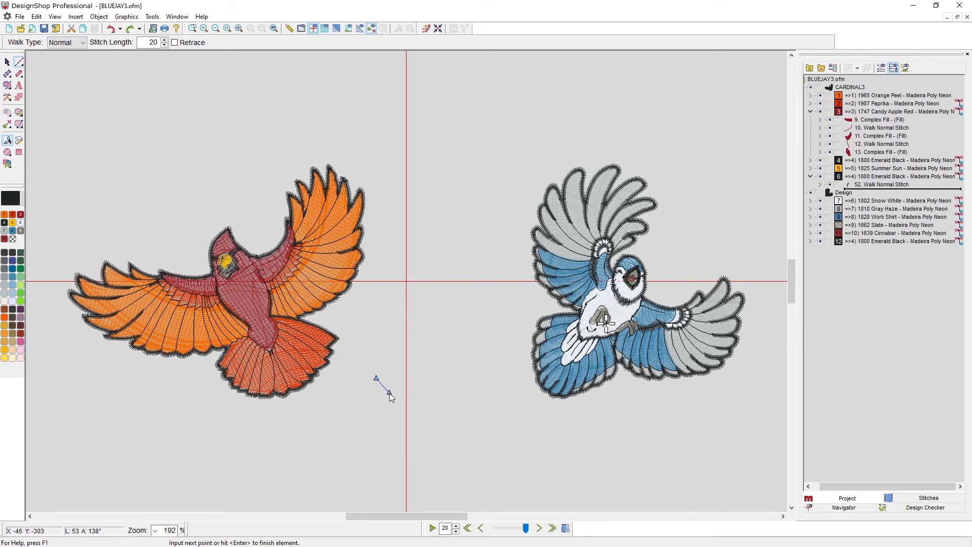
left_click(422, 380)
key("Escape")
key("Escape")
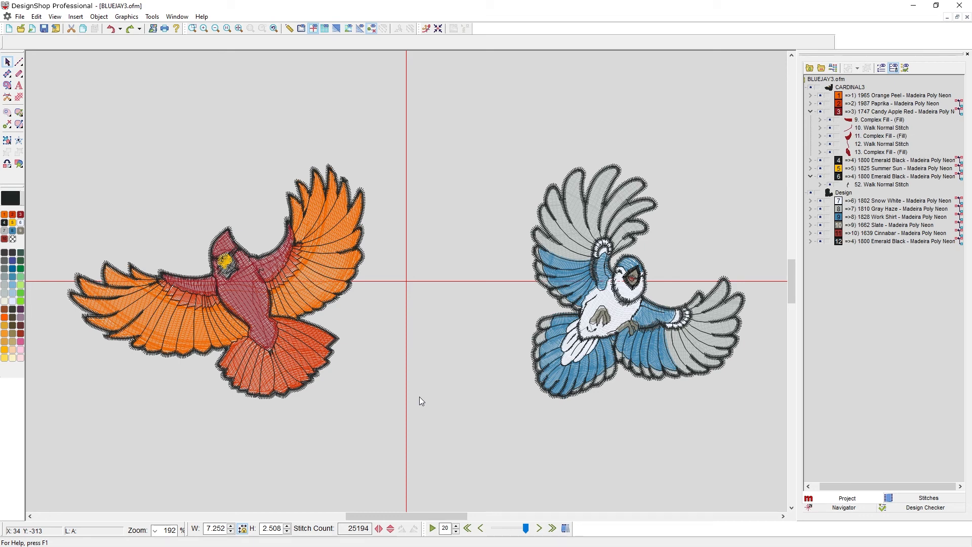
Zoom the view to 600% and return it to fit the whole design
left_click(156, 530)
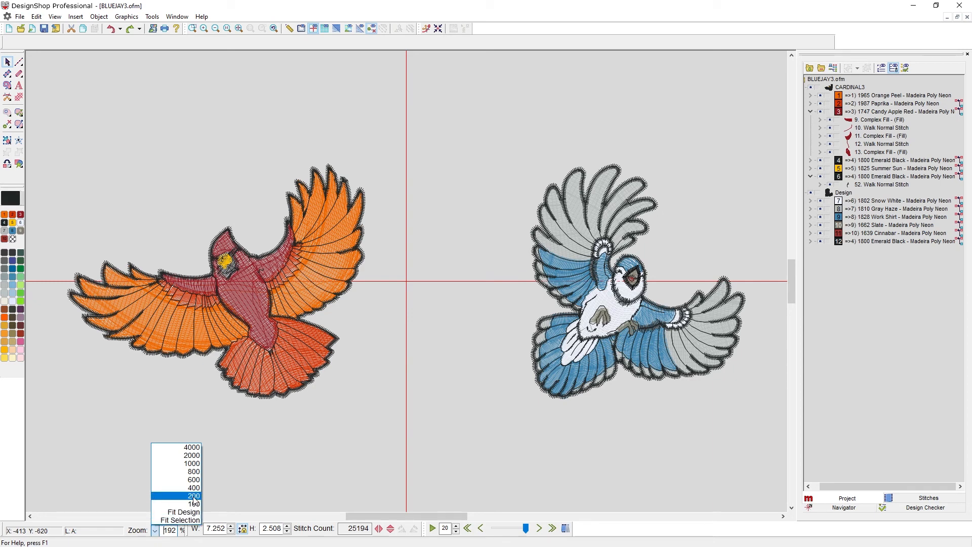
left_click(195, 480)
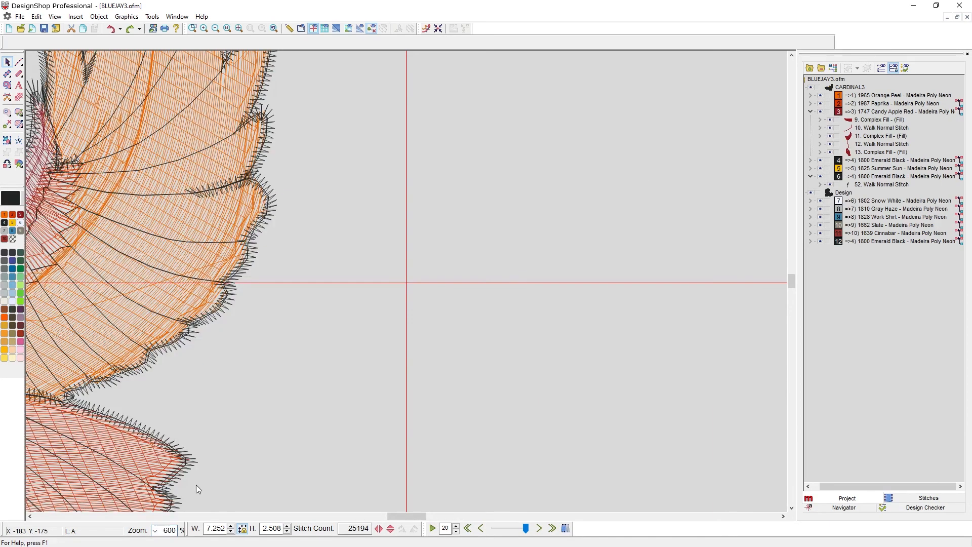
left_click(155, 530)
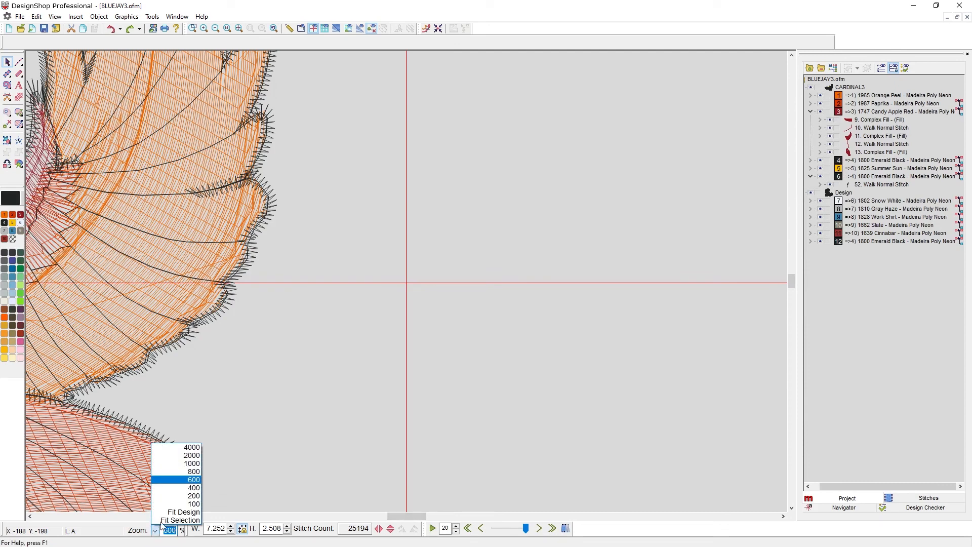
left_click(169, 515)
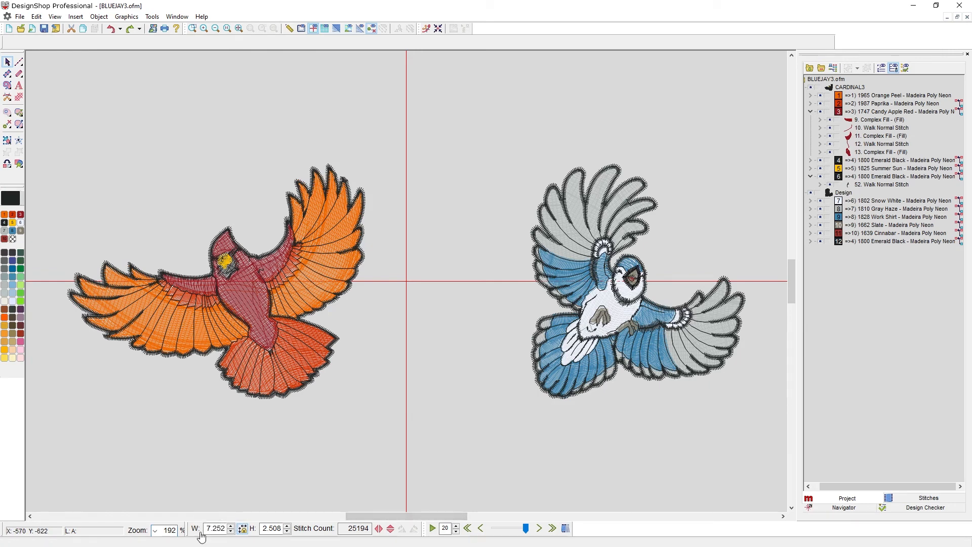
left_click(273, 529)
left_click(242, 528)
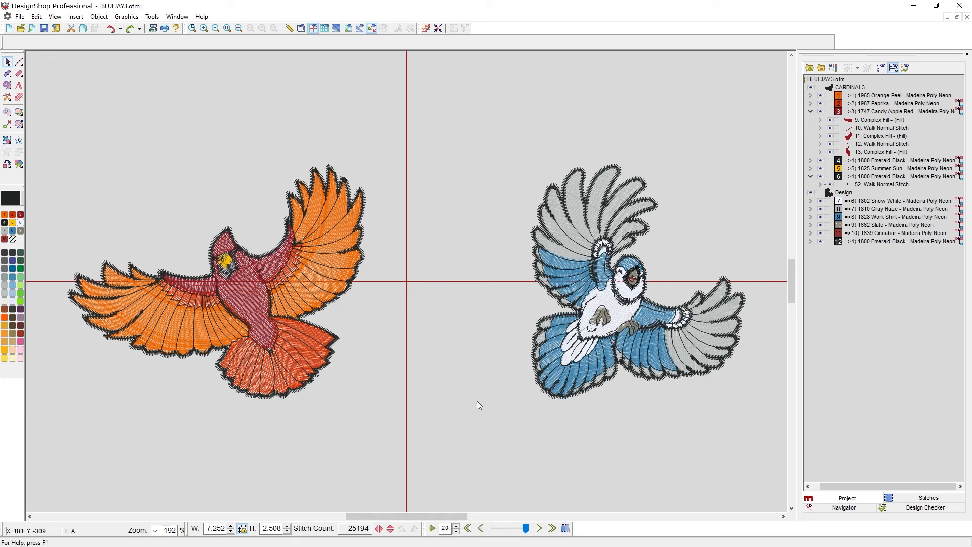
Play the stitch drawing of the design and turn on the 3D stitch view
left_click(433, 528)
left_click(336, 29)
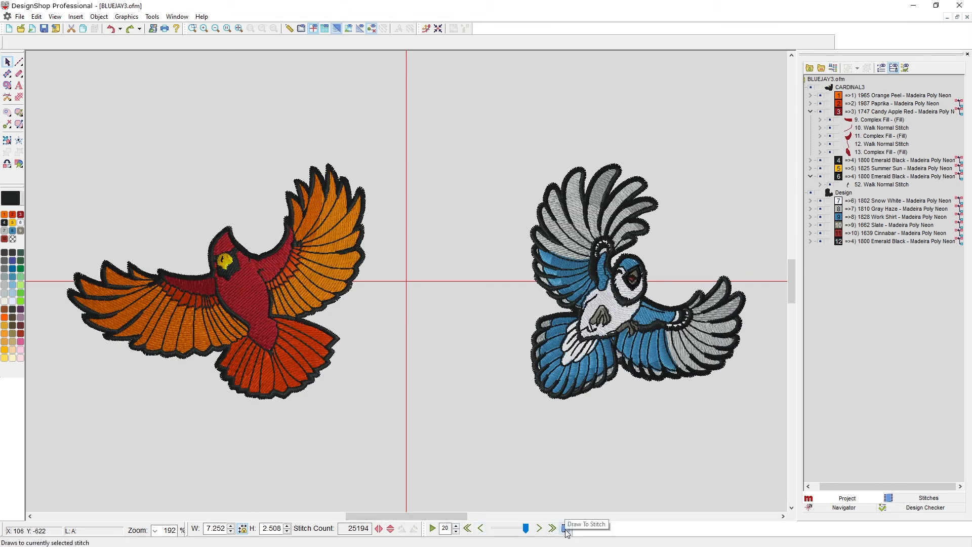
Replay the stitch drawing, raising the redraw speed while it runs and finally lowering it slightly
left_click(433, 528)
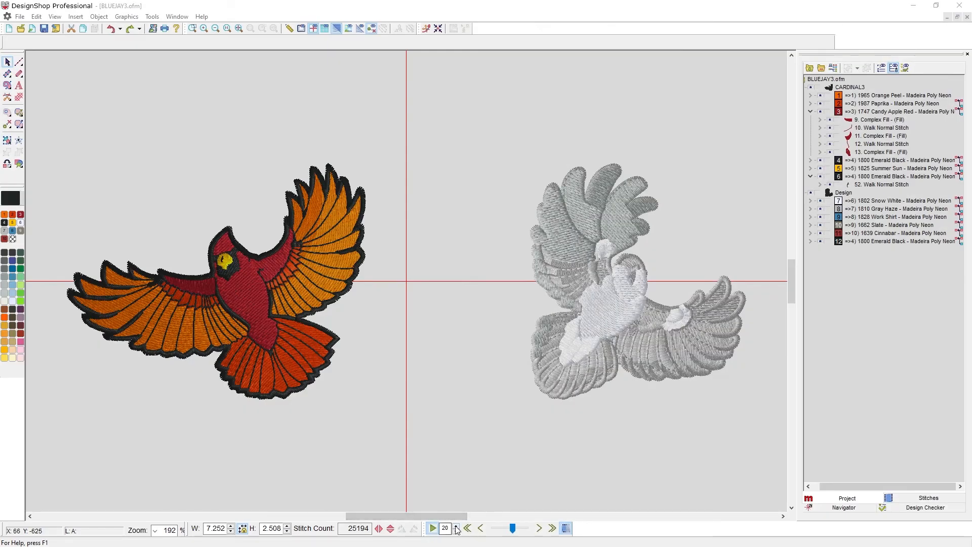
left_click(455, 526)
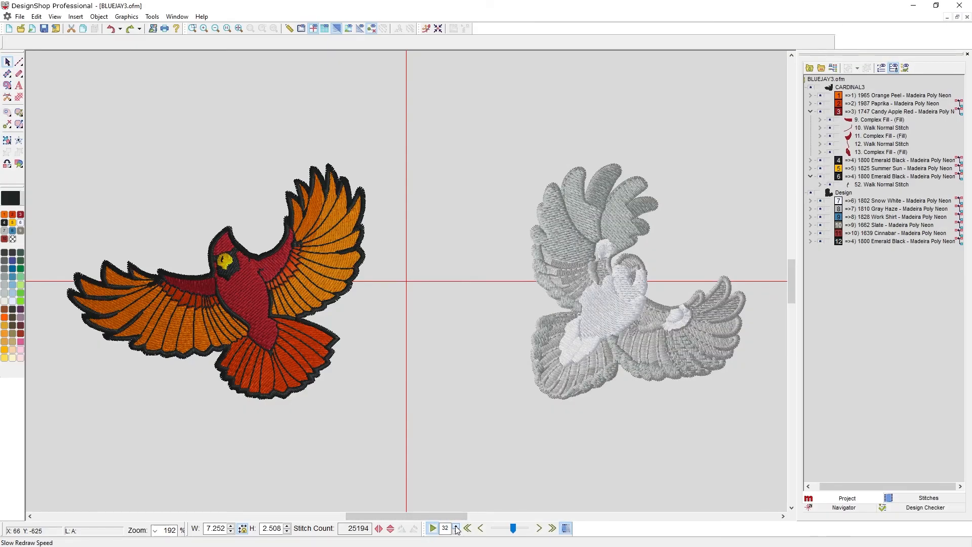
left_click(457, 526)
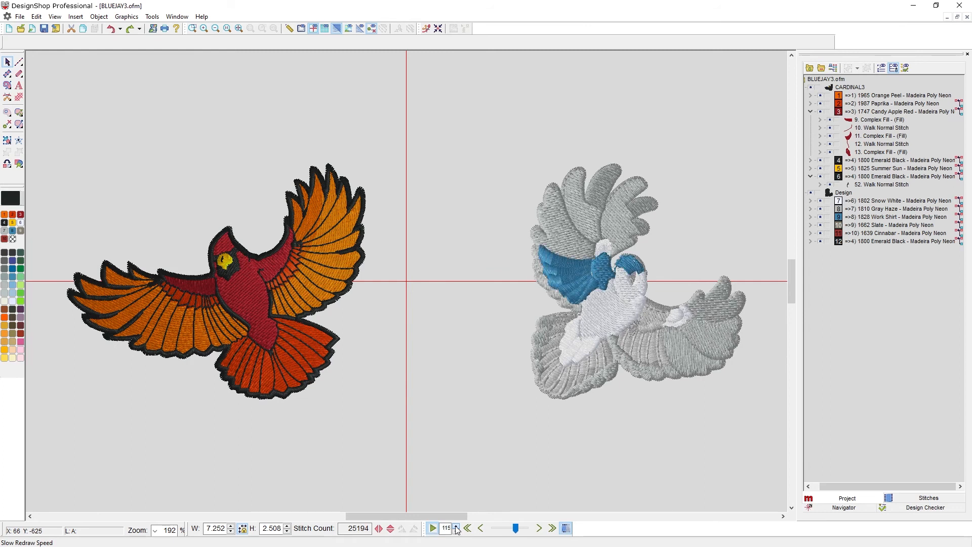
left_click(455, 528)
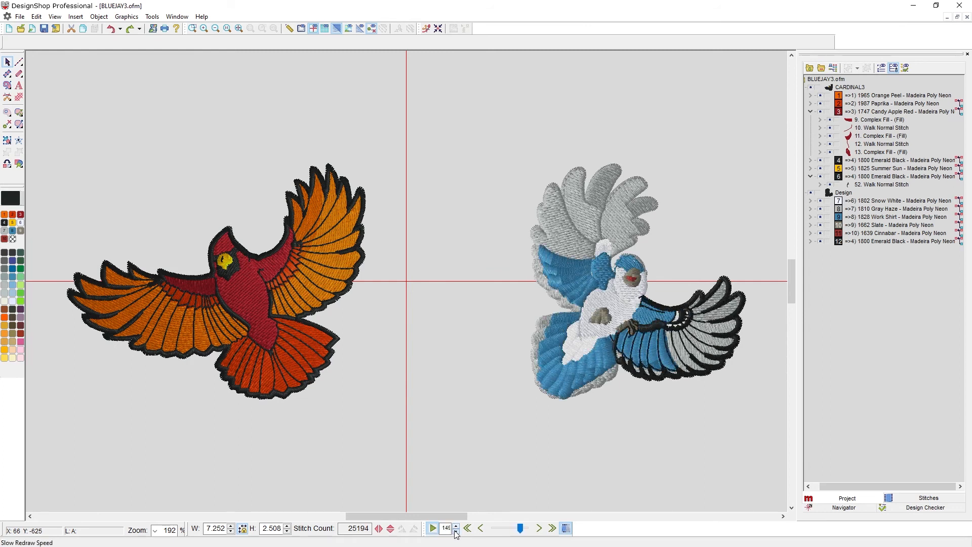
left_click(455, 531)
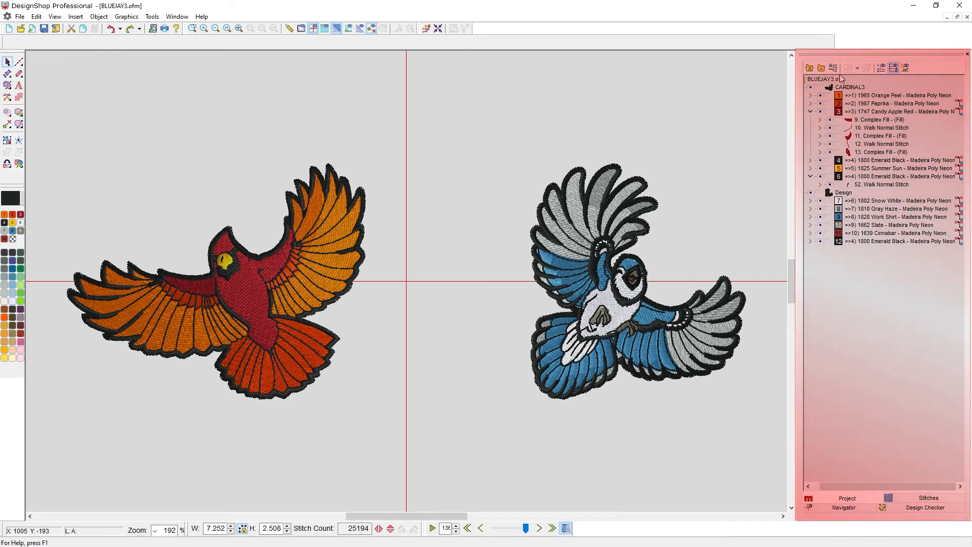
Float the project tree over the blue jay and dock it back in its original place
left_click_drag(834, 55, 615, 107)
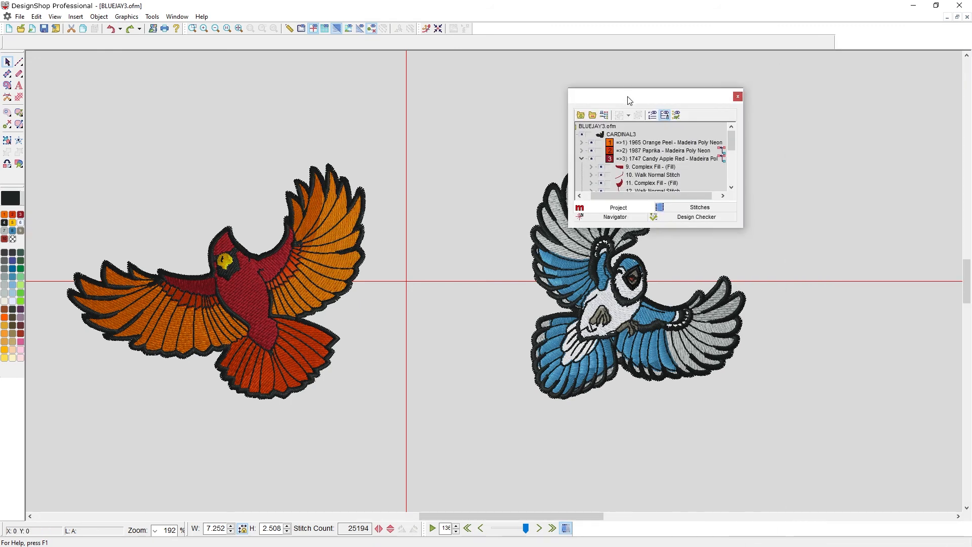
double_click(627, 97)
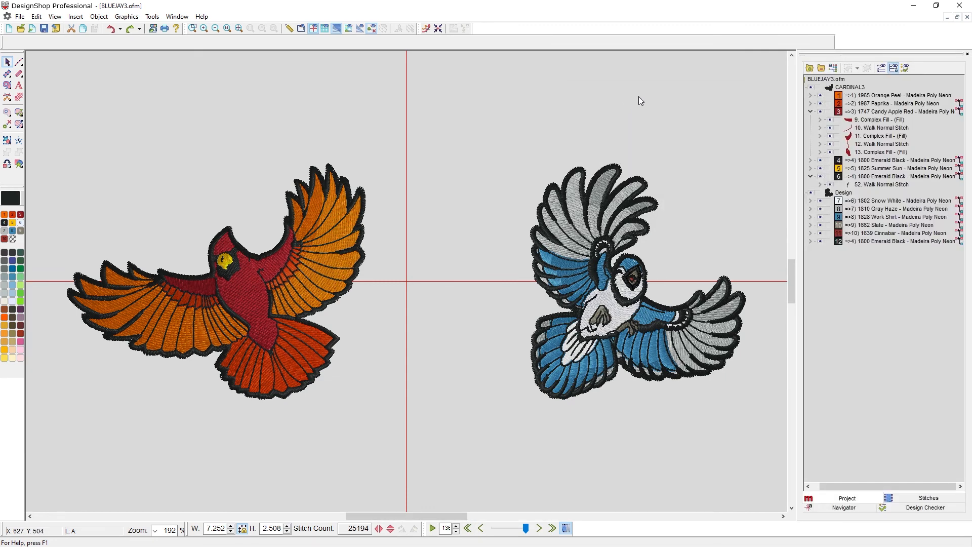
Select the blue jay's Design group in the project tree, followed by the entire BLUEJAY3.ofm project
left_click_drag(883, 484, 866, 486)
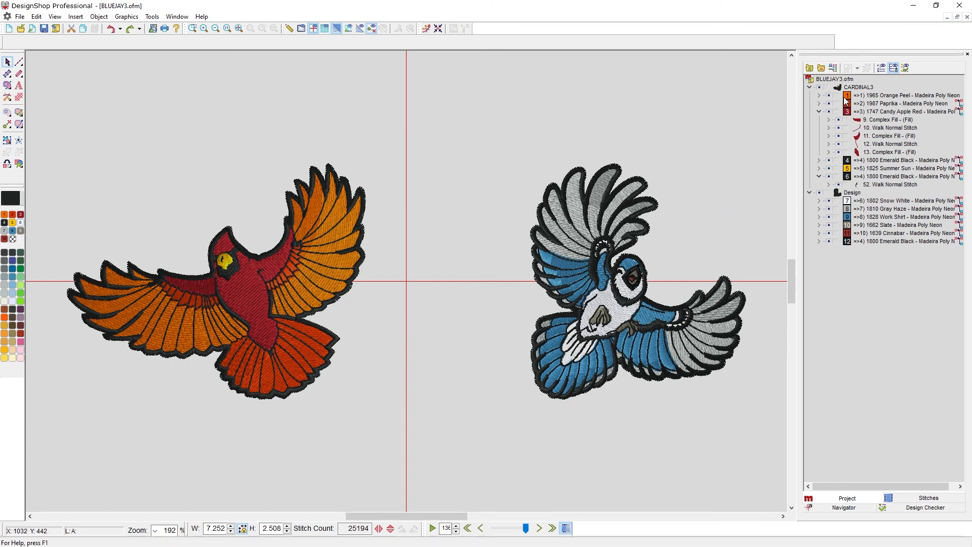
left_click(841, 194)
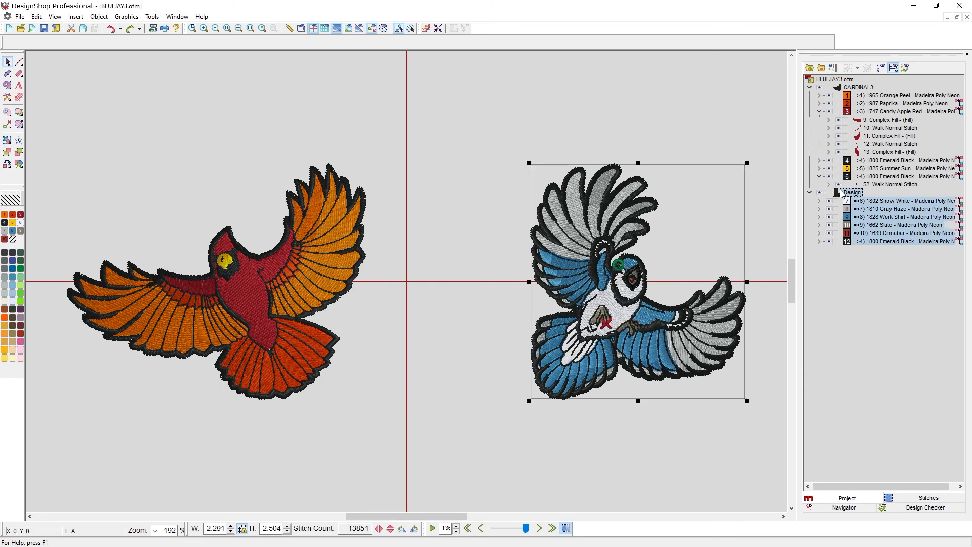
left_click(832, 81)
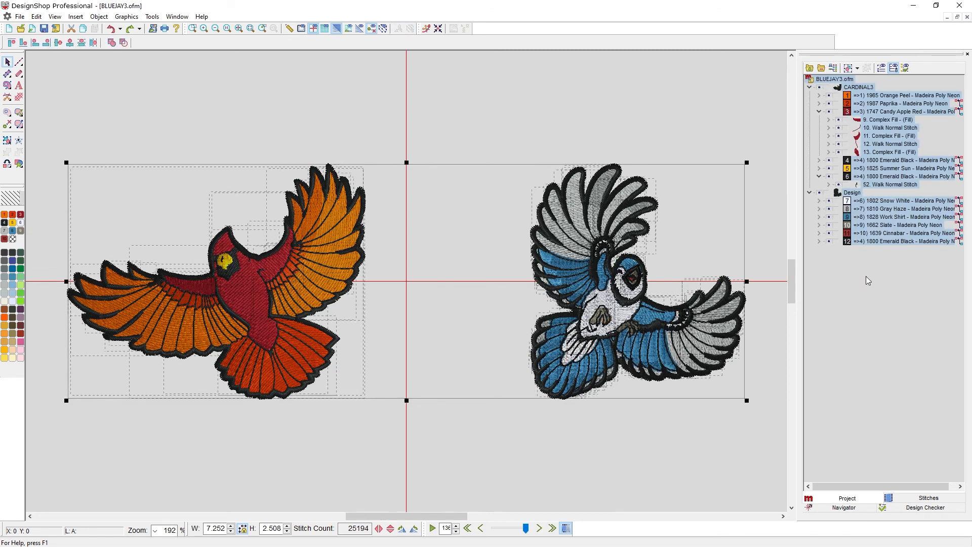
Show the list of individual stitches, clear the design selection and go to the first stitch
left_click(913, 500)
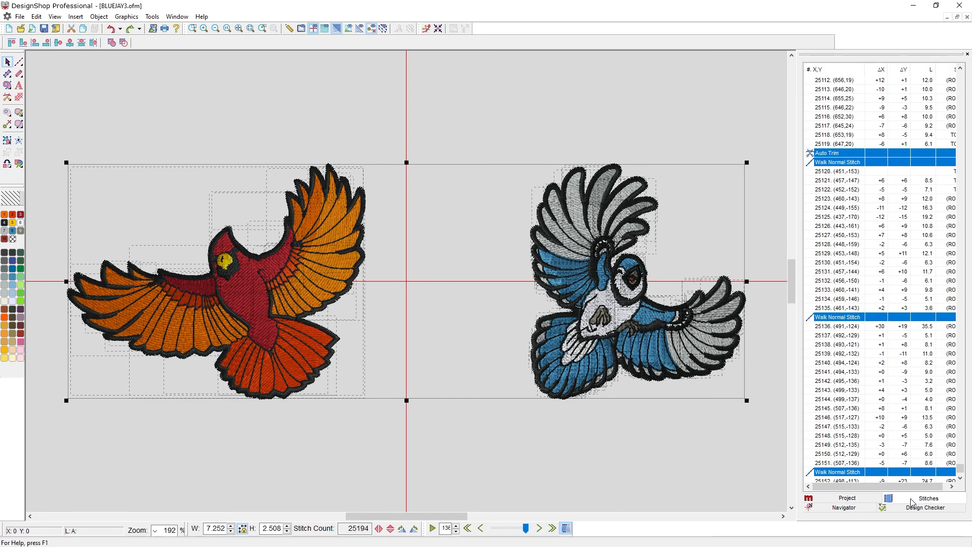
left_click(688, 81)
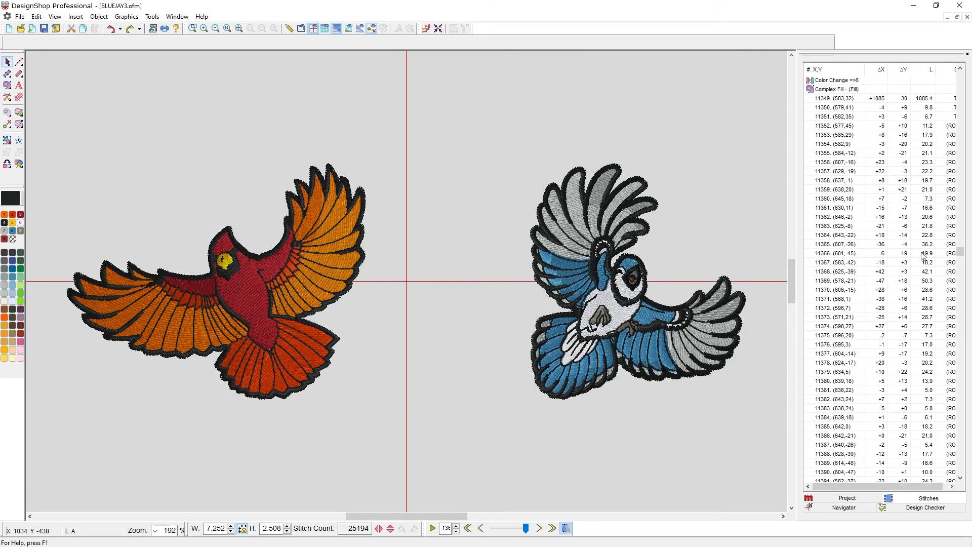
left_click_drag(954, 253, 964, 74)
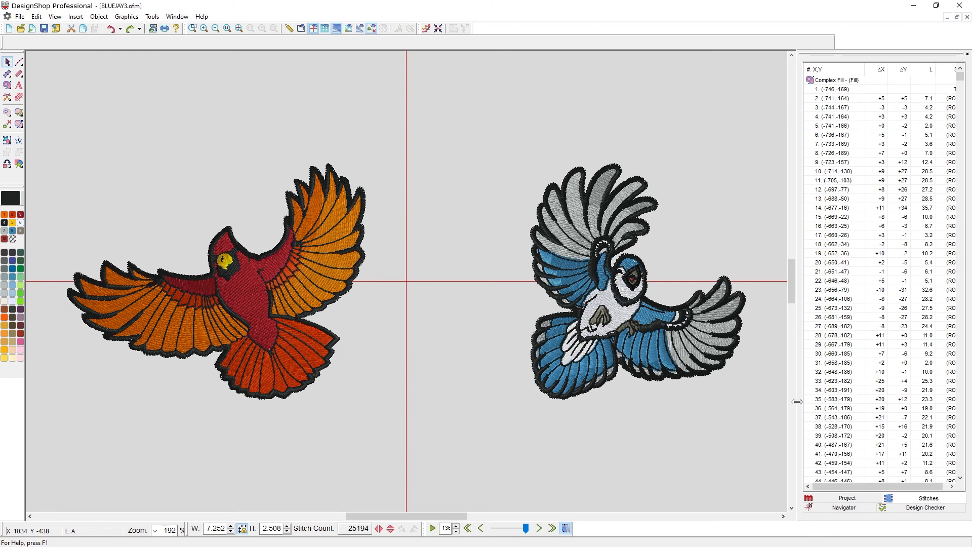
Use the Navigator overview to zoom in beside the cardinal's tail, then frame both birds again
left_click(822, 508)
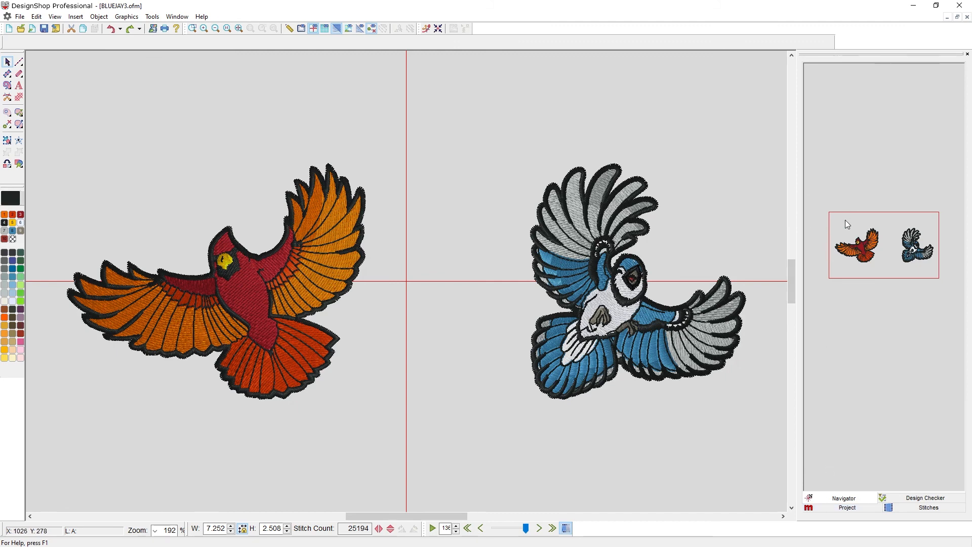
mouse_move(893, 257)
left_mouse_down()
mouse_move(872, 243)
mouse_move(886, 229)
mouse_move(894, 236)
mouse_move(872, 257)
mouse_move(888, 266)
left_mouse_up()
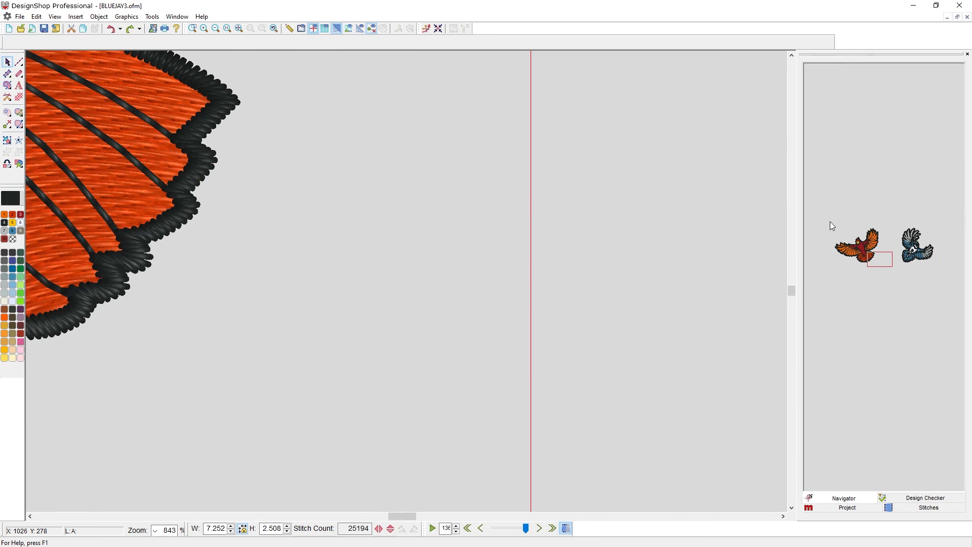
left_click_drag(826, 214, 941, 283)
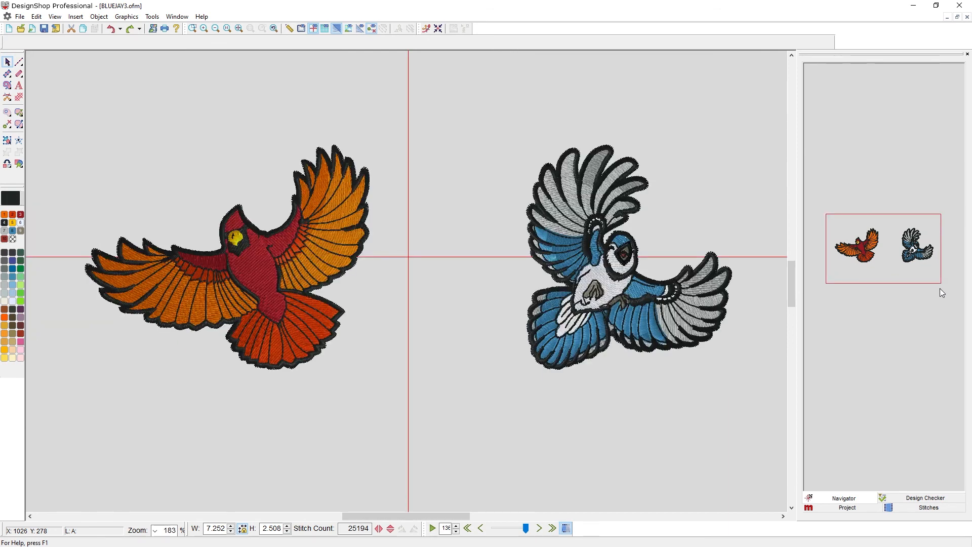
Examine the Design Checker's list of issues and return to the project tree
left_click(924, 500)
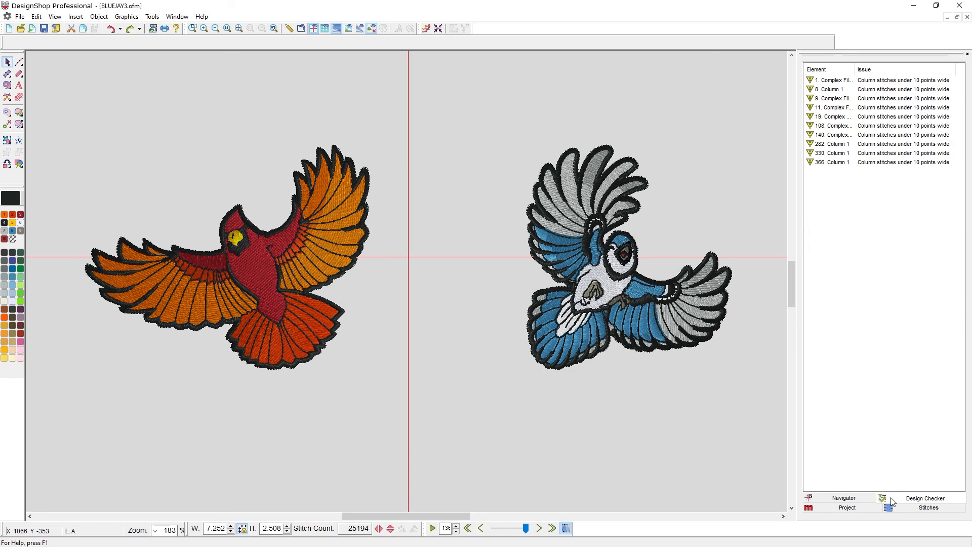
left_click(855, 508)
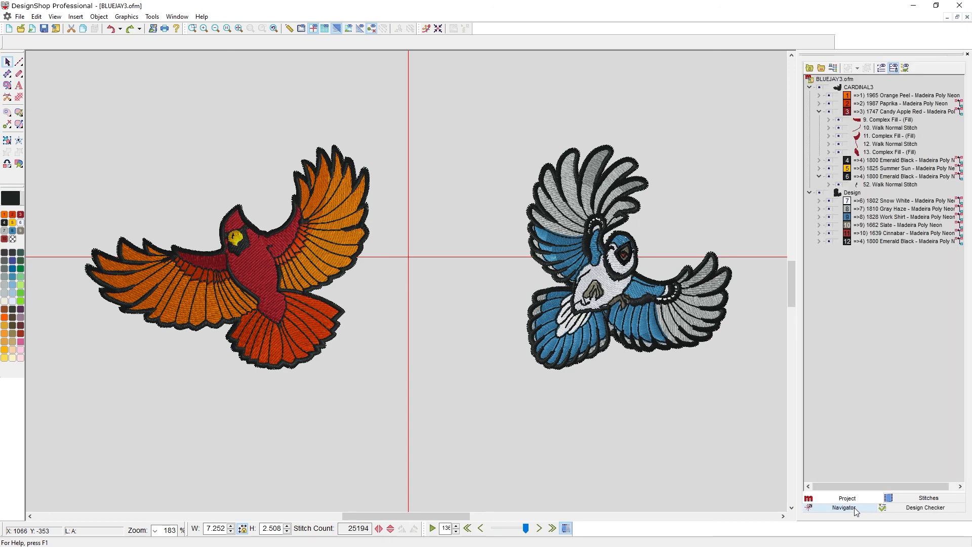